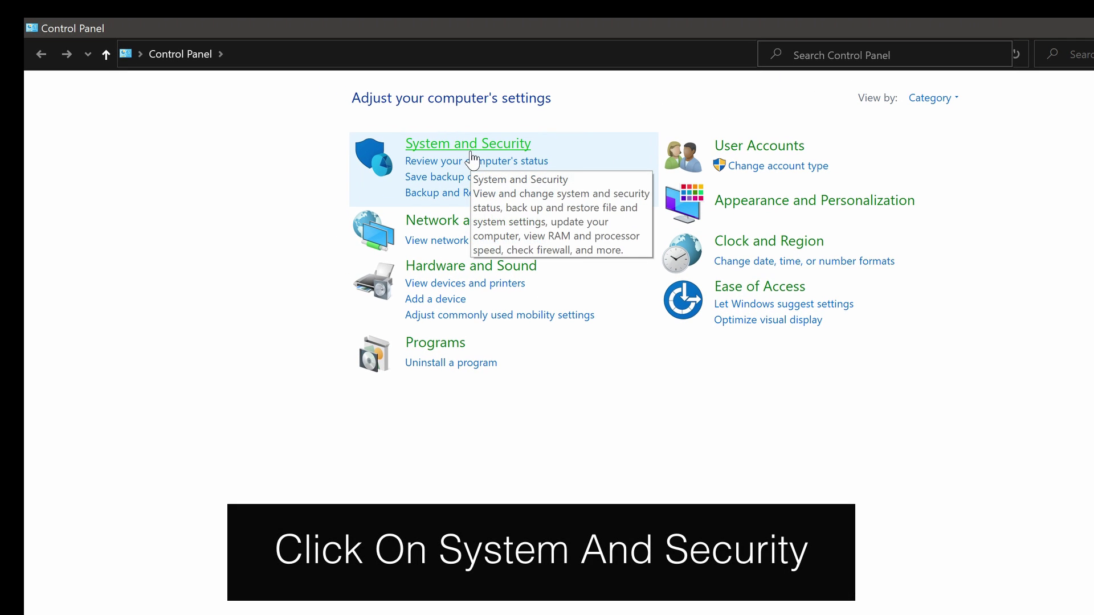
- Open Security and Maintenance under System and Security, and expand its Maintenance section
{"action": "left_click", "coordinate": [471, 154]}
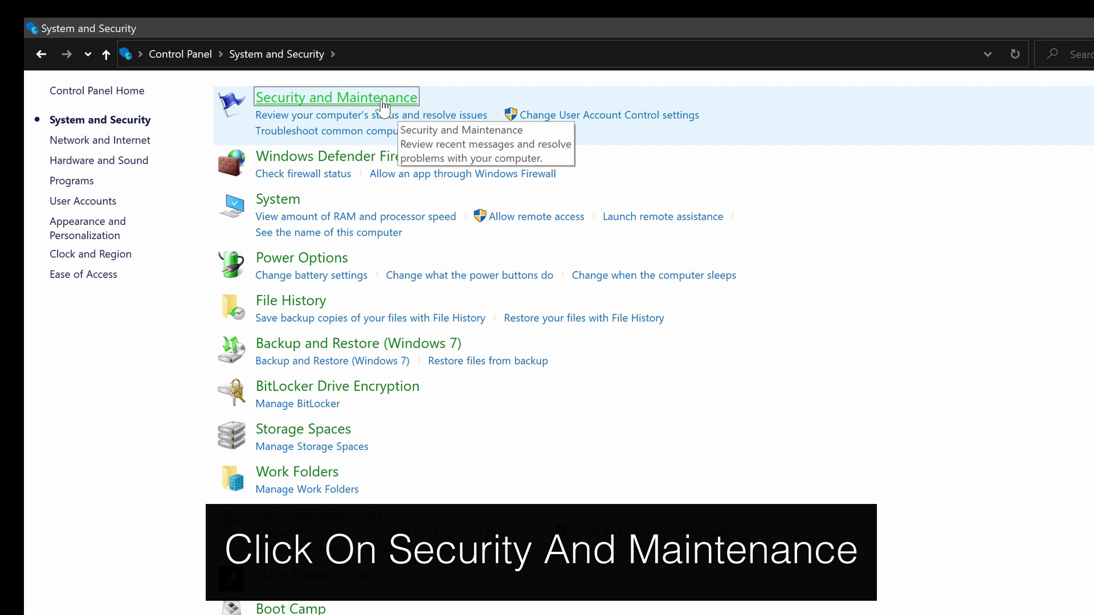
{"action": "left_click", "coordinate": [383, 105]}
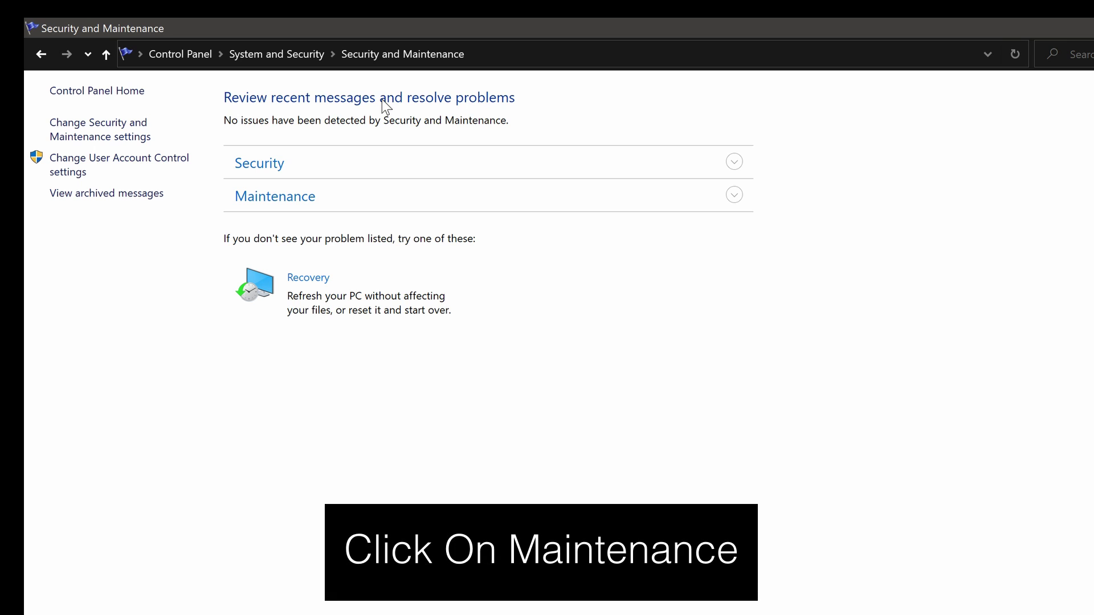
{"action": "left_click", "coordinate": [390, 200]}
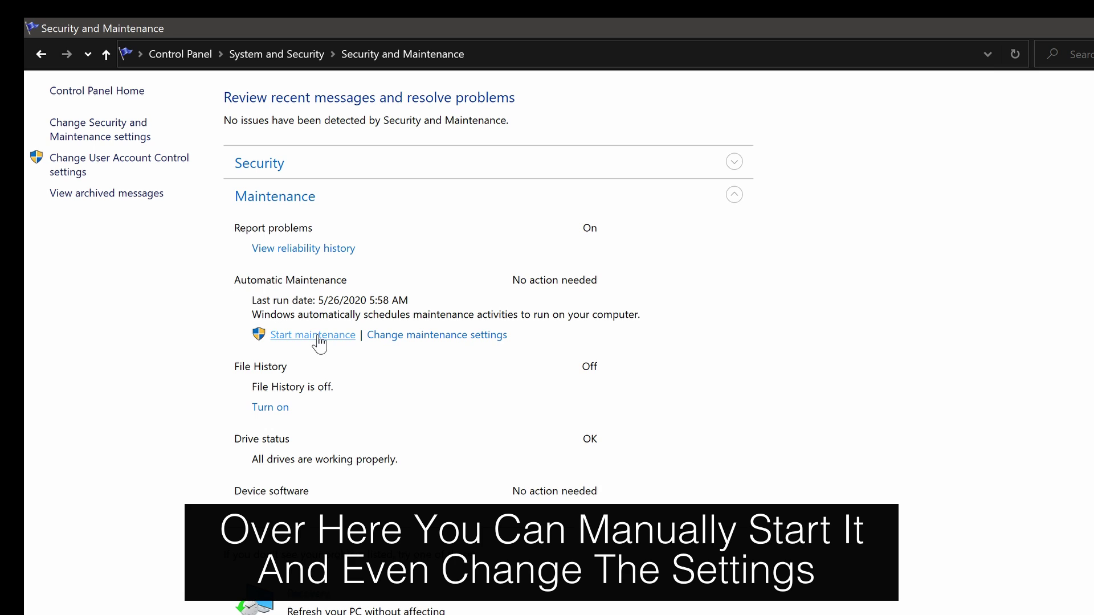
- Look at the Automatic Maintenance schedule options and leave them without saving
{"action": "left_click", "coordinate": [418, 340]}
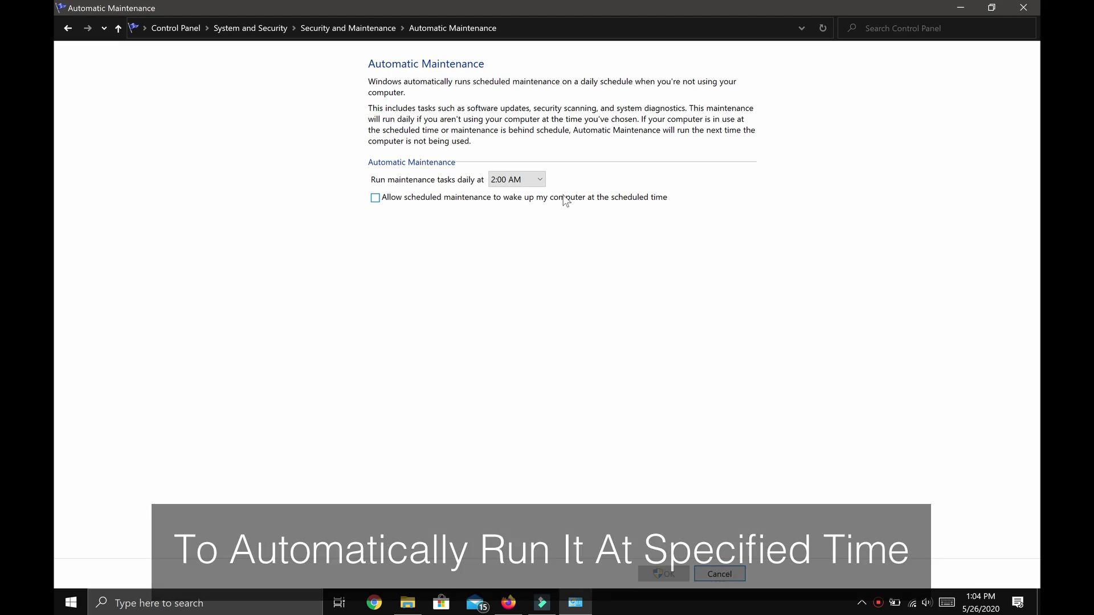
{"action": "left_click", "coordinate": [712, 576]}
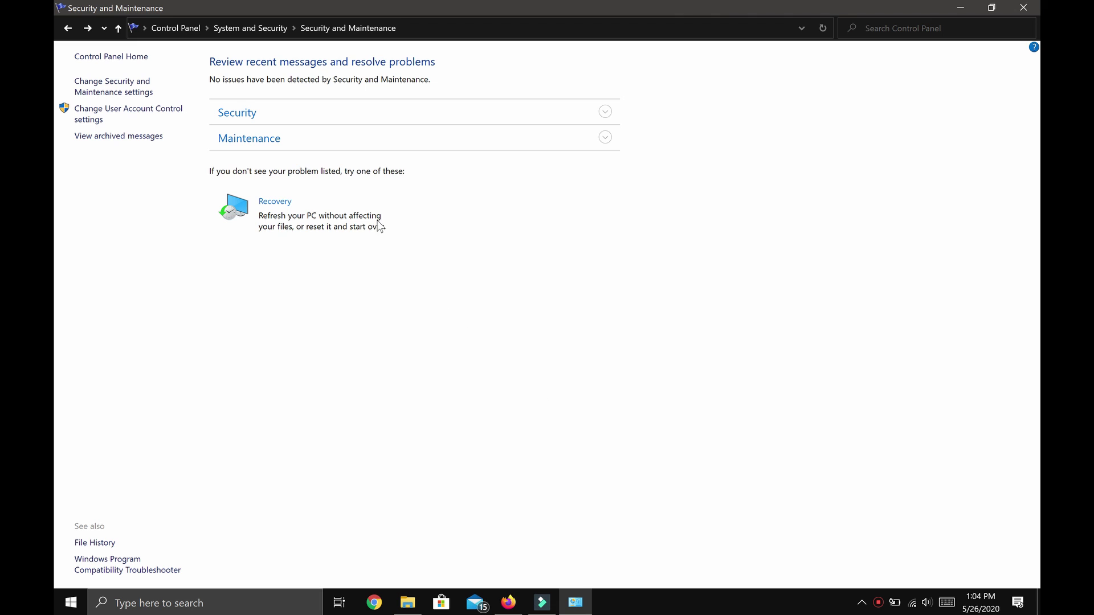
- Expand the Maintenance section again and start automatic maintenance manually
{"action": "left_click", "coordinate": [288, 136]}
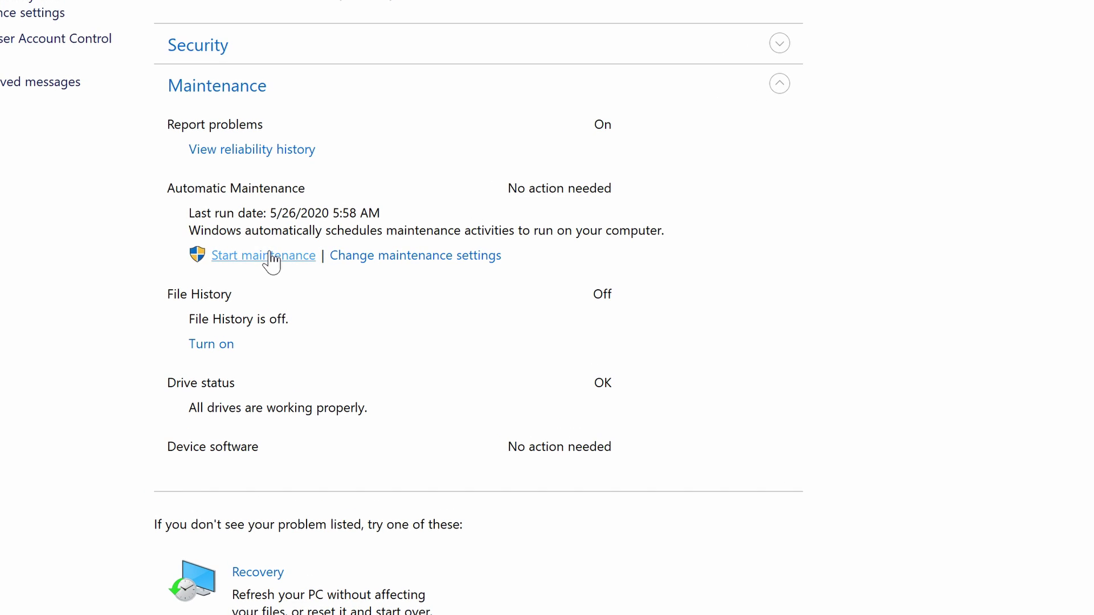
{"action": "left_click", "coordinate": [270, 255]}
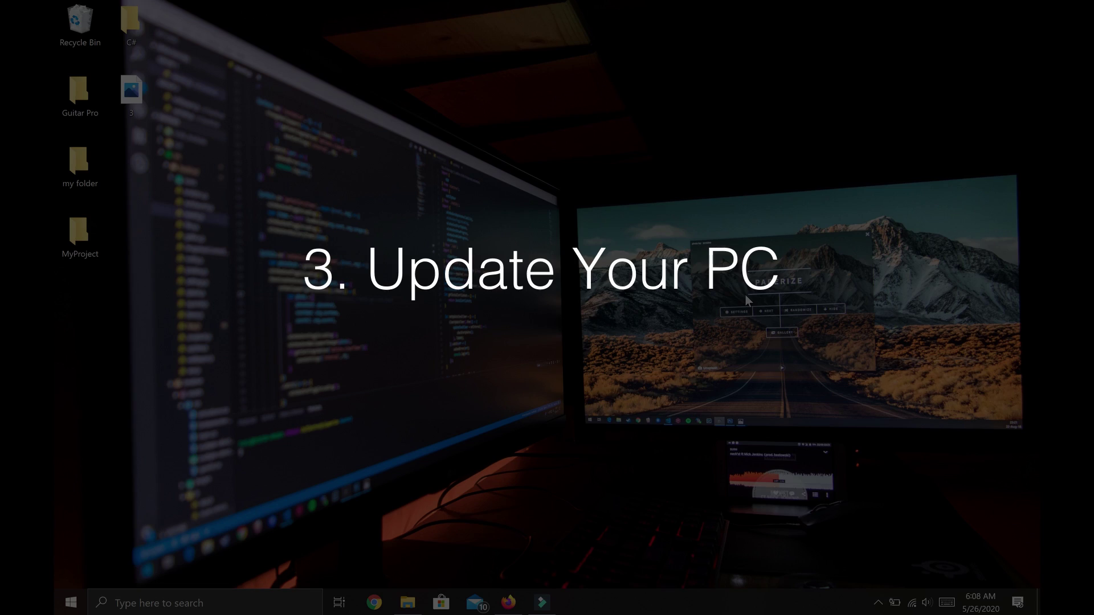
- Search Windows for the update settings, run a check for Windows updates, and close Settings
{"action": "left_click", "coordinate": [115, 602]}
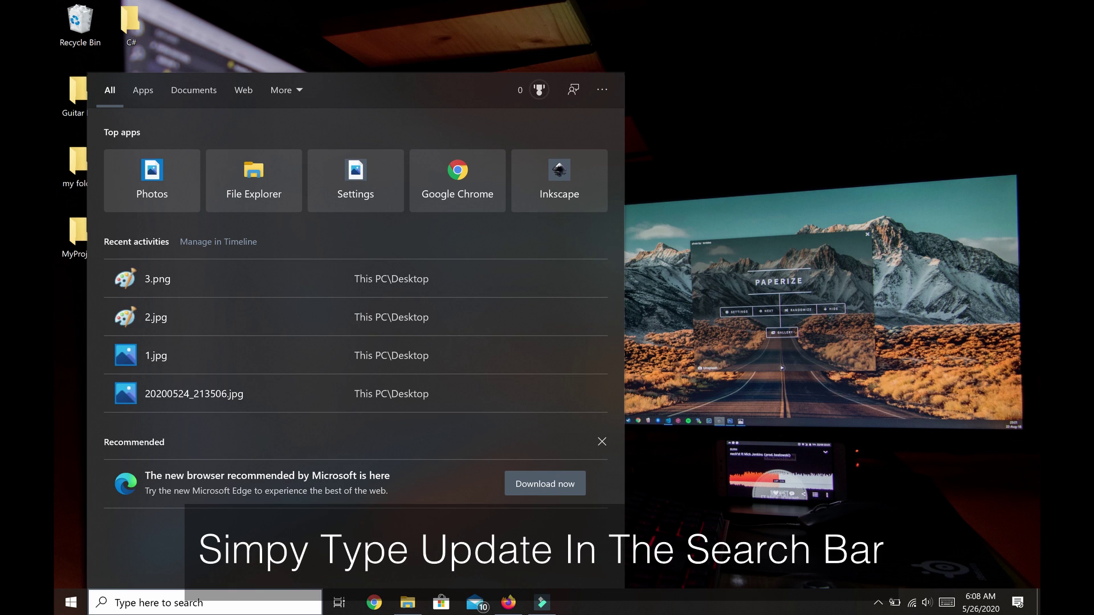
{"action": "type", "text": "upda"}
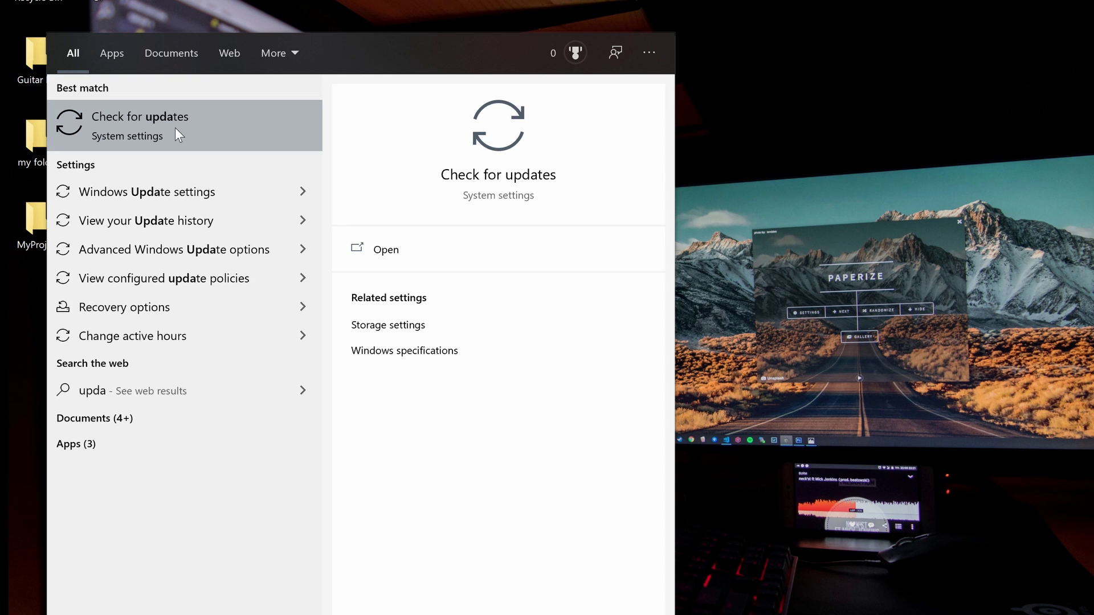
{"action": "left_click", "coordinate": [176, 130]}
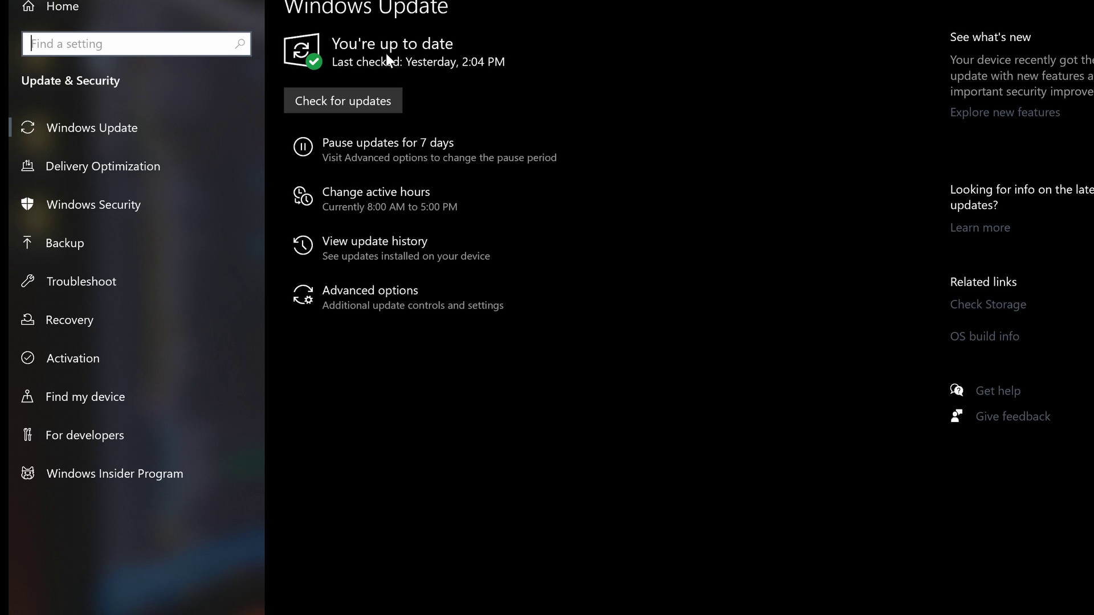
{"action": "left_click", "coordinate": [369, 98]}
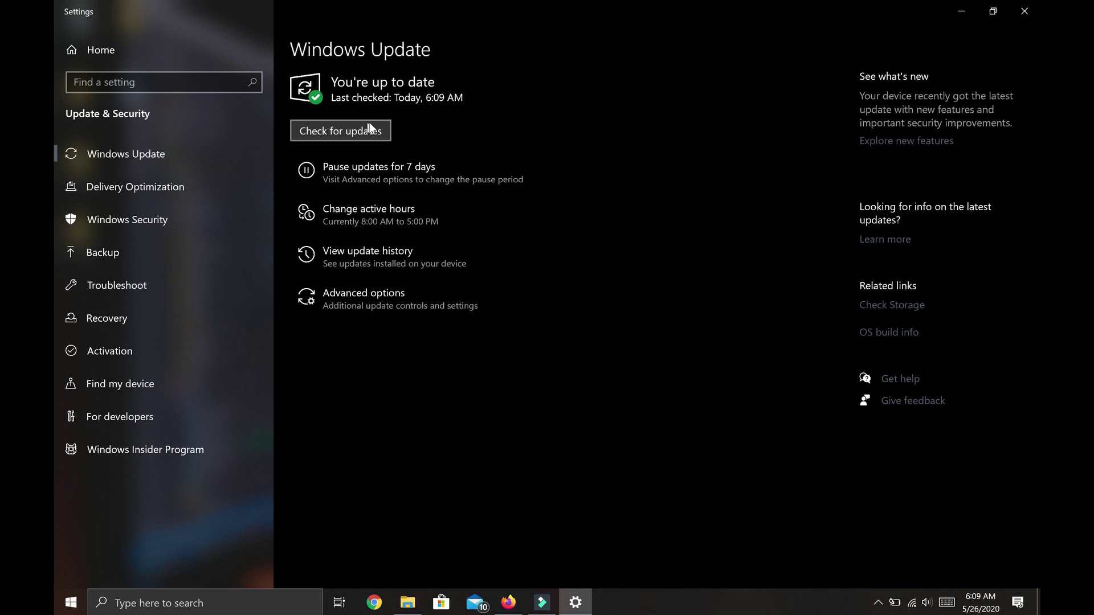
{"action": "left_click", "coordinate": [1029, 15]}
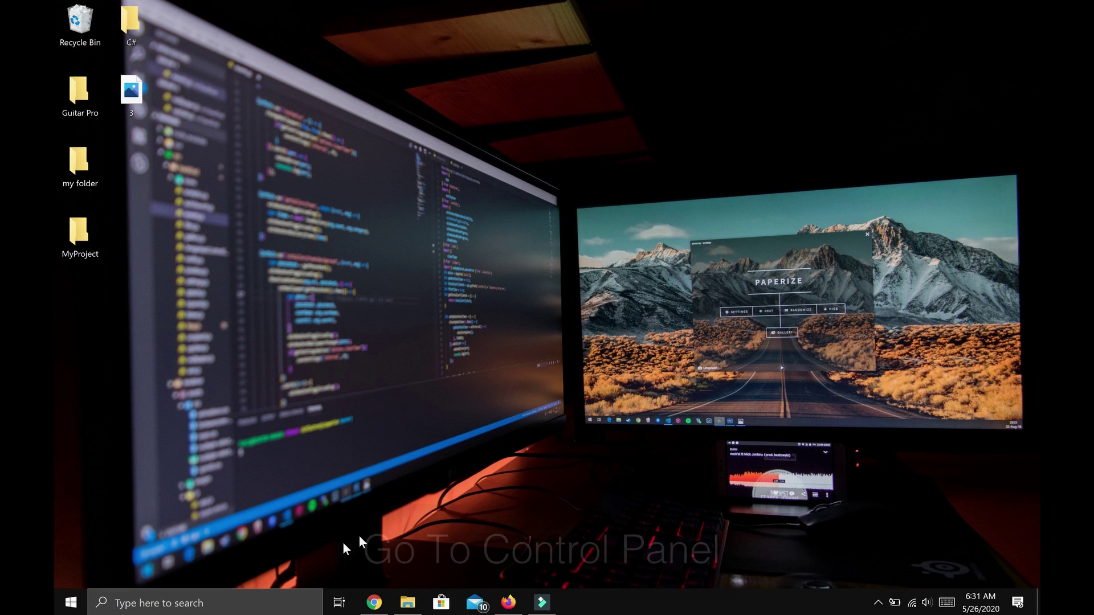
- Search Windows for Control Panel and open Programs and Features in its Programs category
{"action": "left_click", "coordinate": [205, 602]}
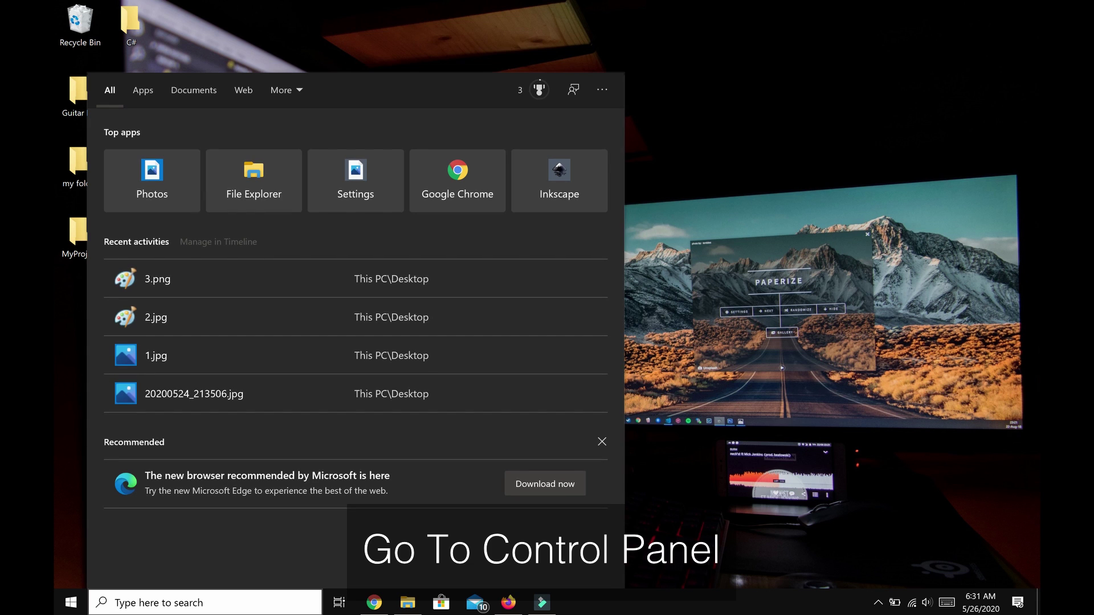
{"action": "type", "text": "c"}
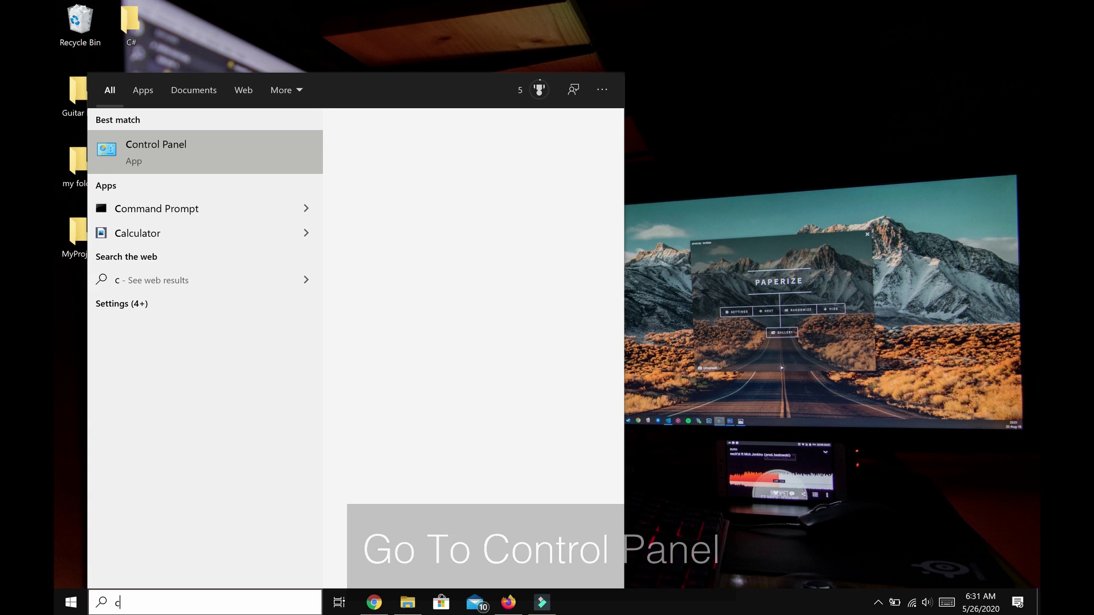
{"action": "type", "text": "ontr"}
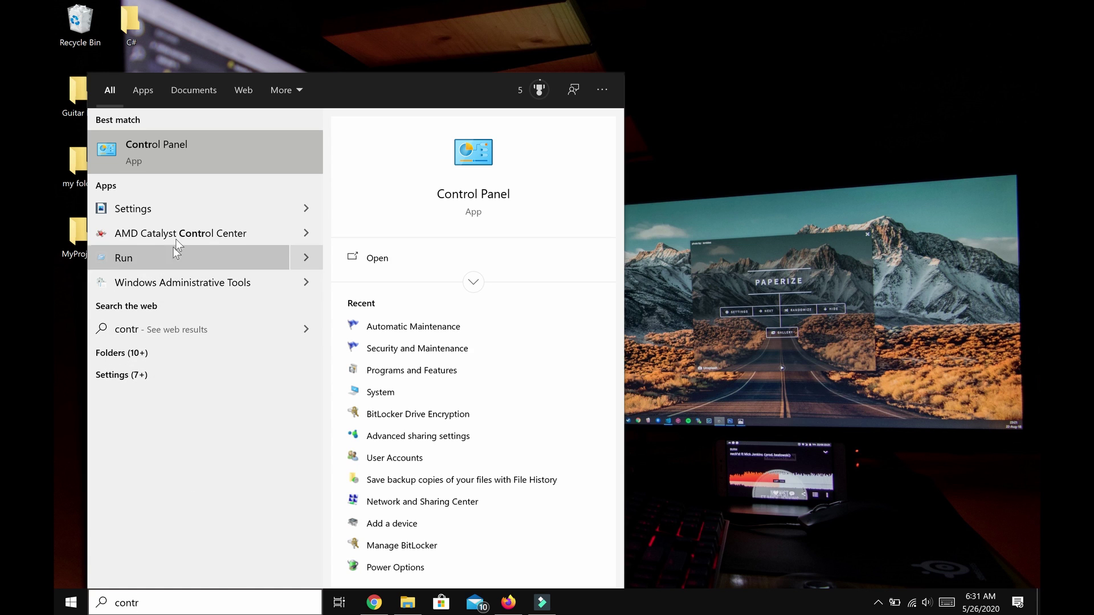
{"action": "left_click", "coordinate": [190, 151]}
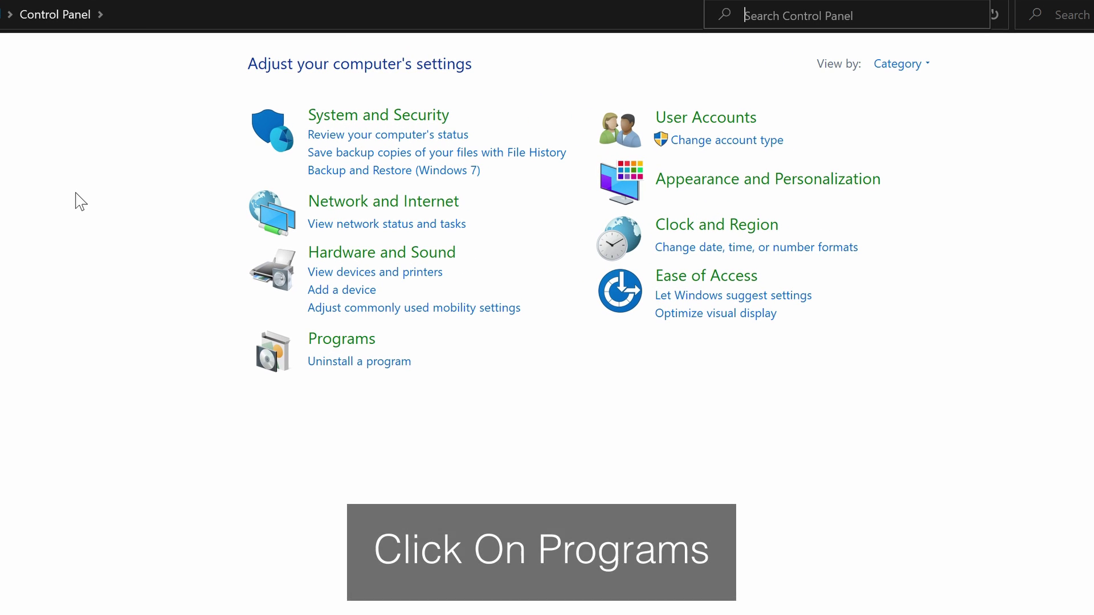
{"action": "left_click", "coordinate": [330, 341]}
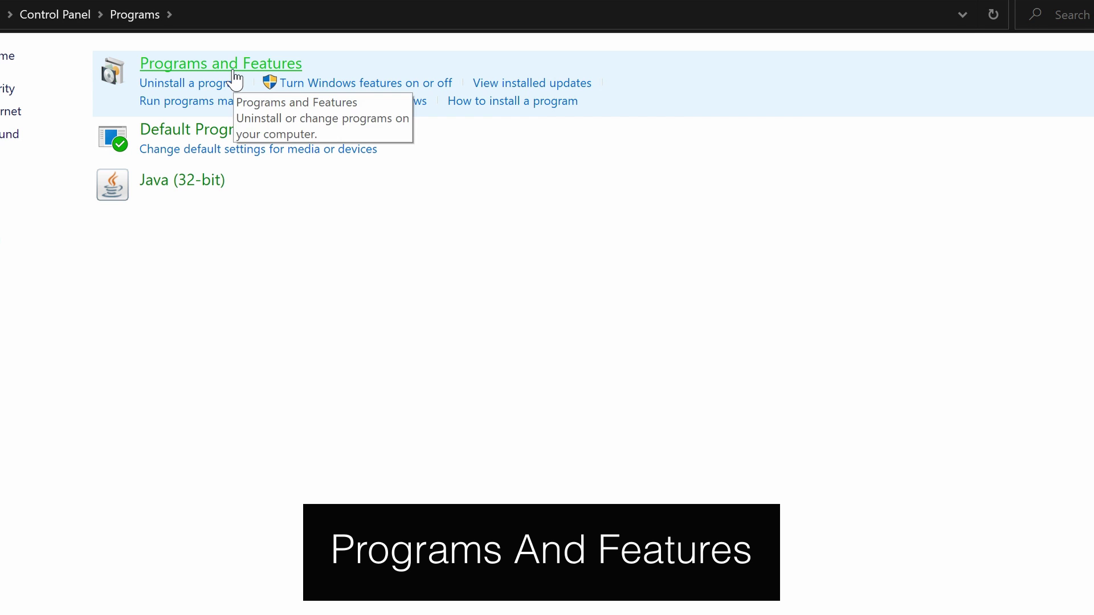
{"action": "left_click", "coordinate": [234, 73]}
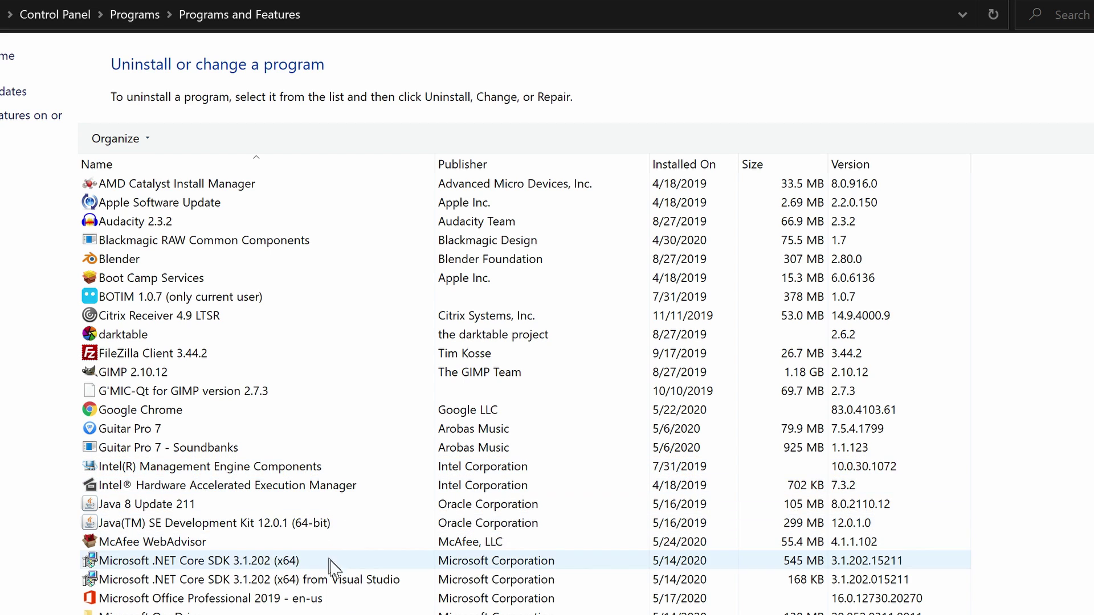
- Uninstall Apple Software Update and confirm its removal
{"action": "double_click", "coordinate": [378, 199]}
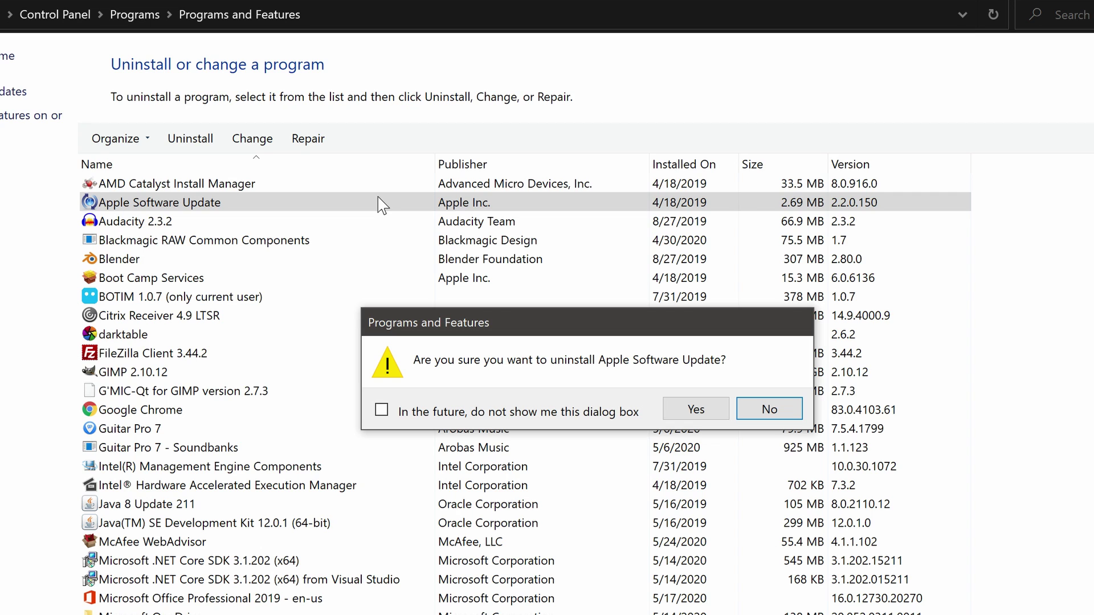
{"action": "left_click", "coordinate": [705, 415]}
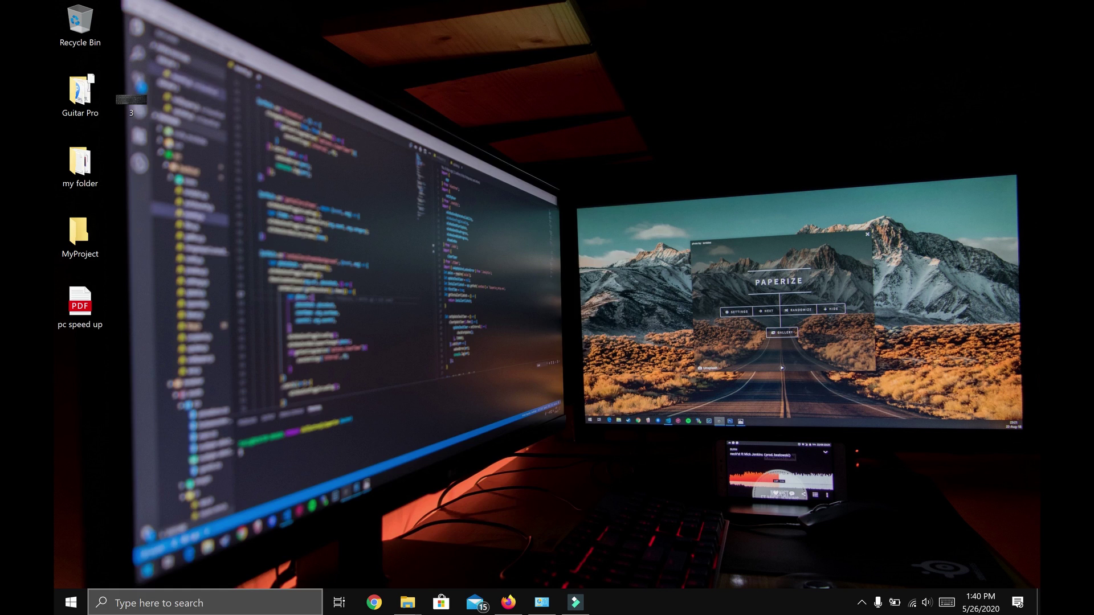
- Search Windows for Defragment and Optimize Drives, open it, and optimize Drive (C:)
{"action": "left_click", "coordinate": [228, 603]}
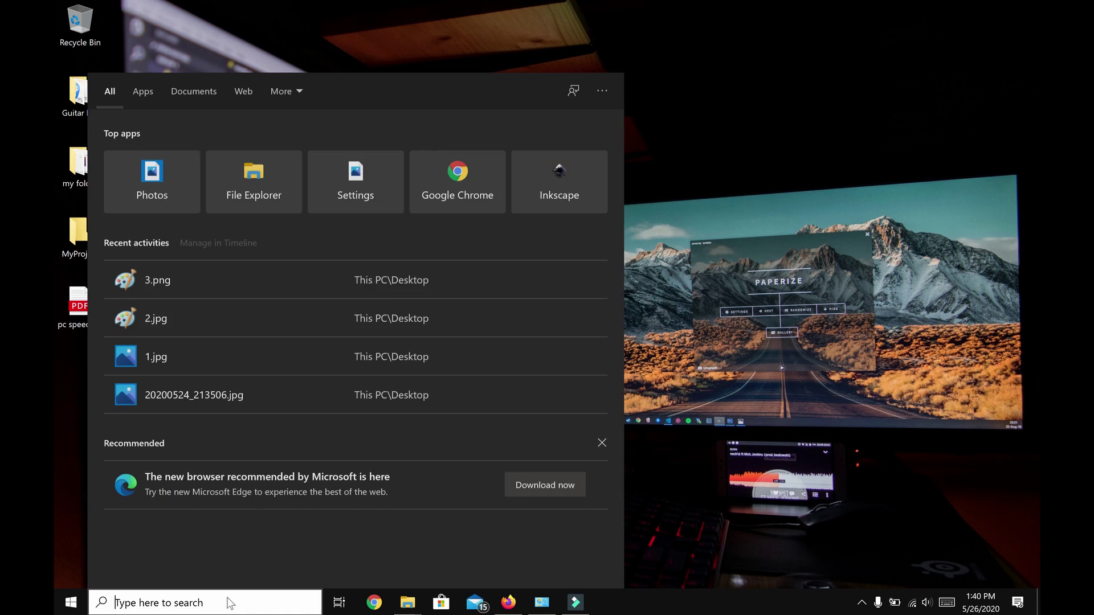
{"action": "type", "text": "def"}
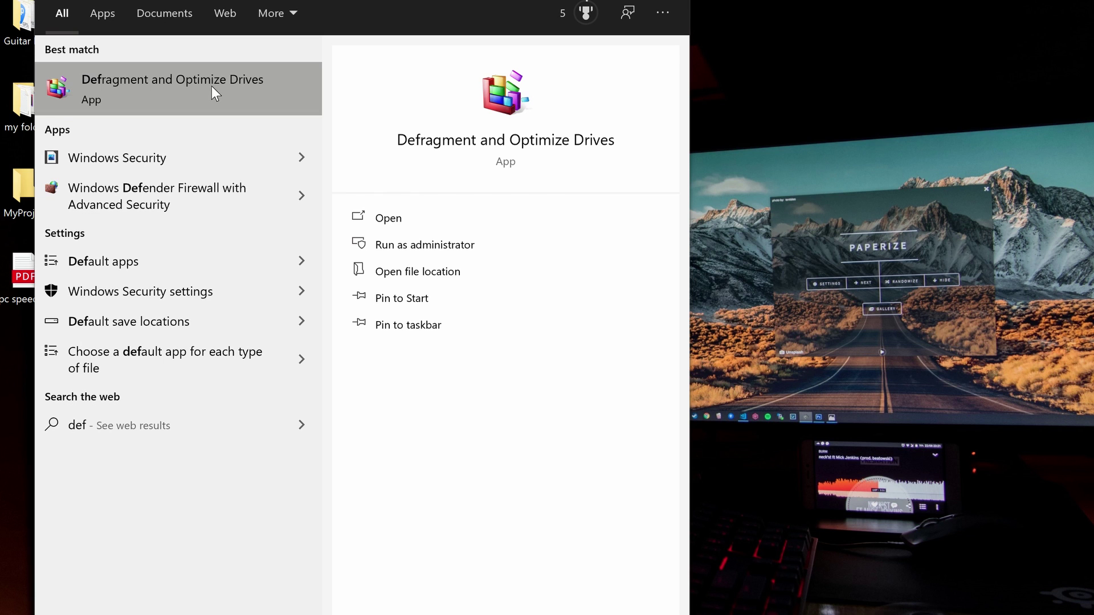
{"action": "left_click", "coordinate": [212, 86]}
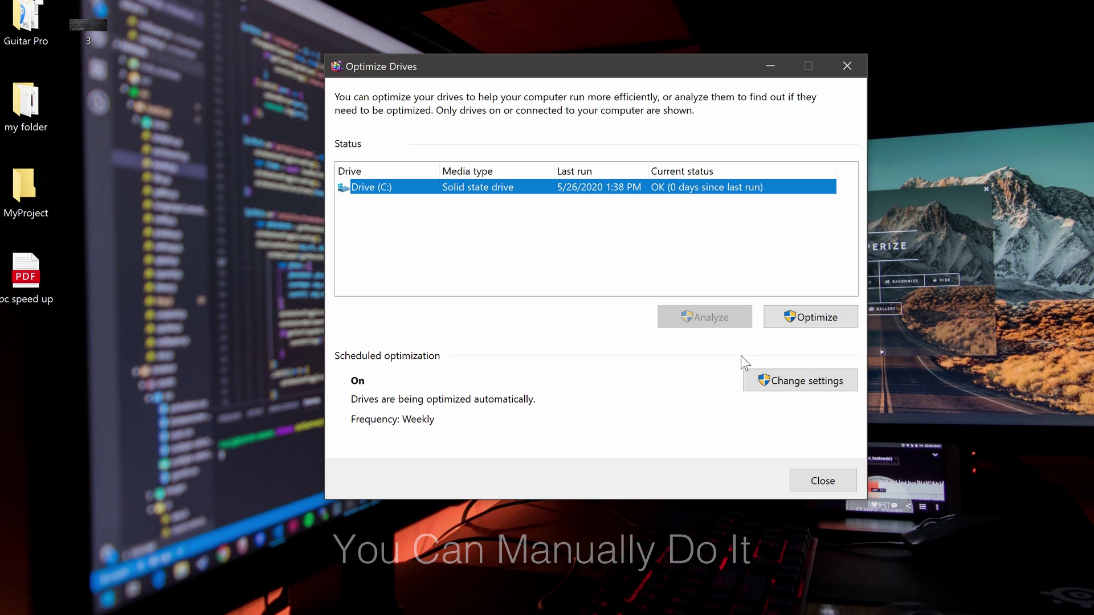
{"action": "left_click", "coordinate": [815, 318]}
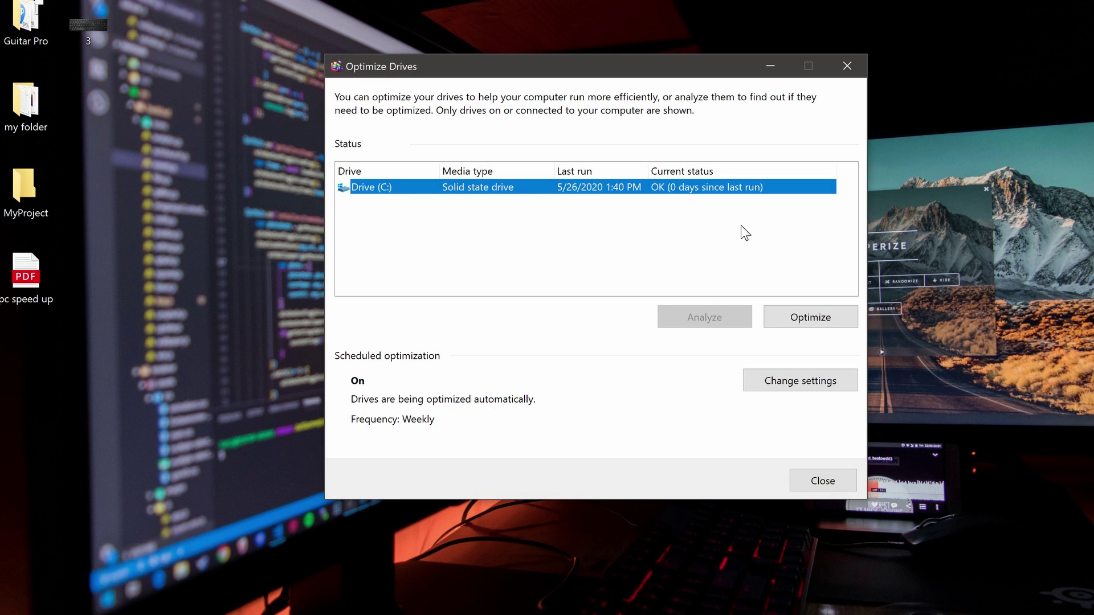
- Review the optimization schedule's frequency choices and drive selection, cancel without changes, and close Optimize Drives
{"action": "left_click", "coordinate": [828, 384]}
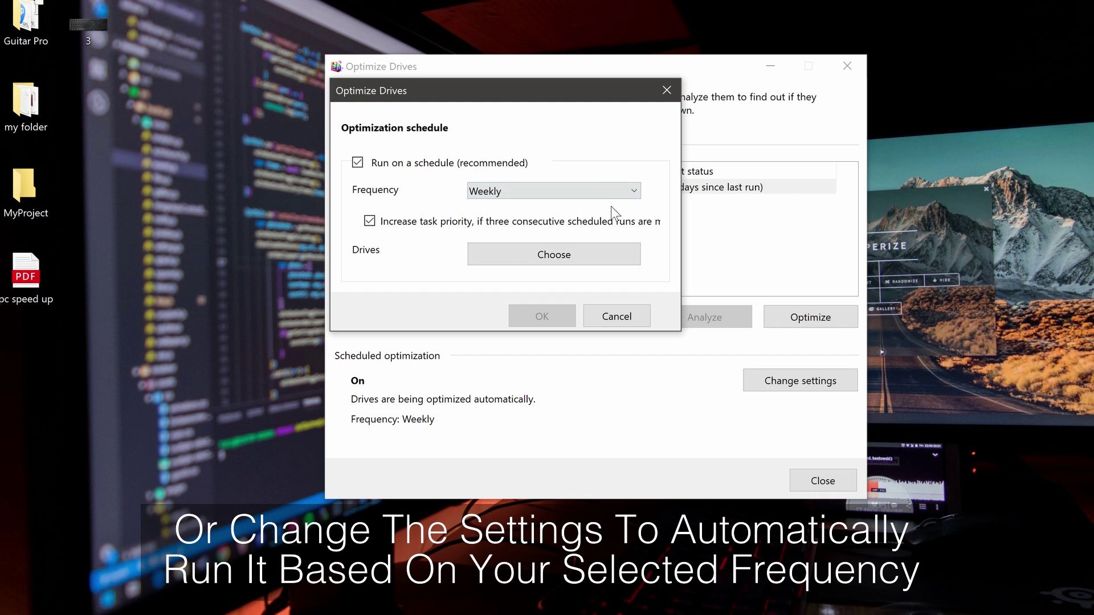
{"action": "left_click", "coordinate": [627, 201]}
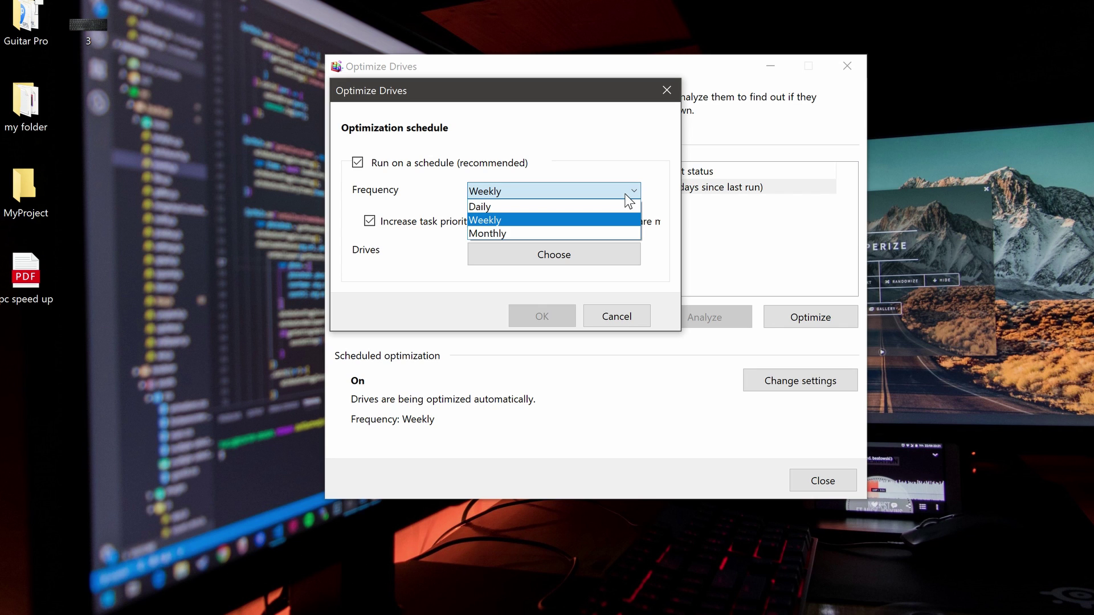
{"action": "left_click", "coordinate": [626, 195]}
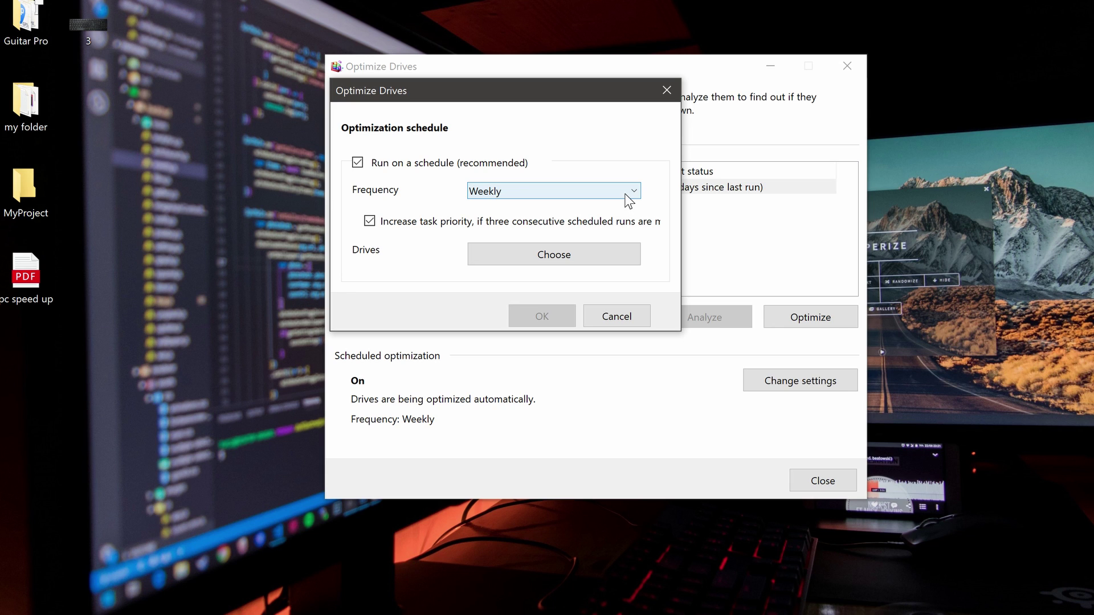
{"action": "left_click", "coordinate": [555, 256]}
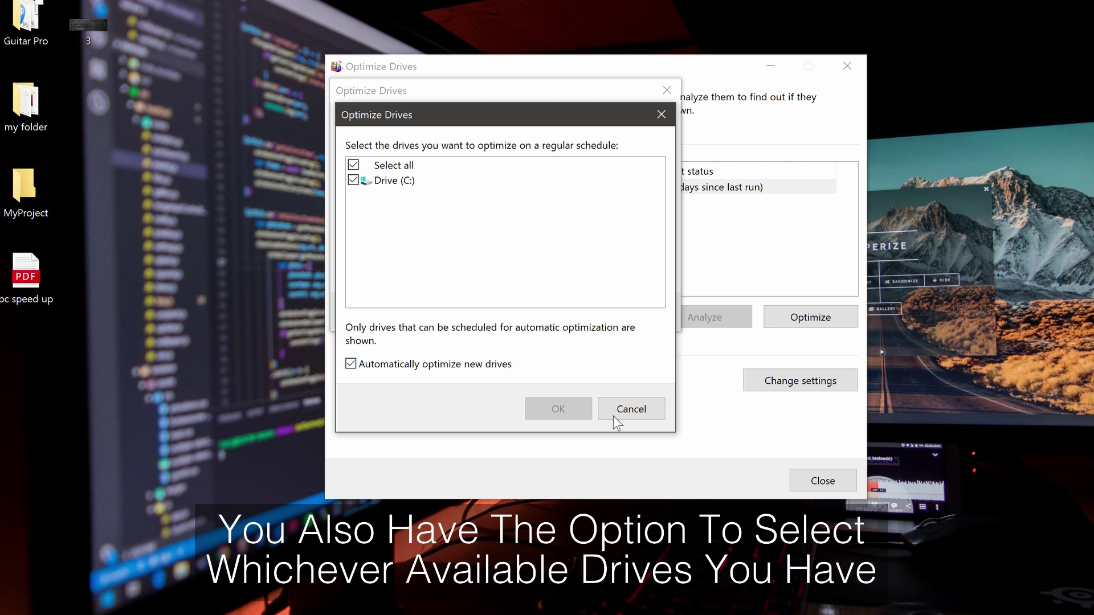
{"action": "left_click", "coordinate": [631, 409]}
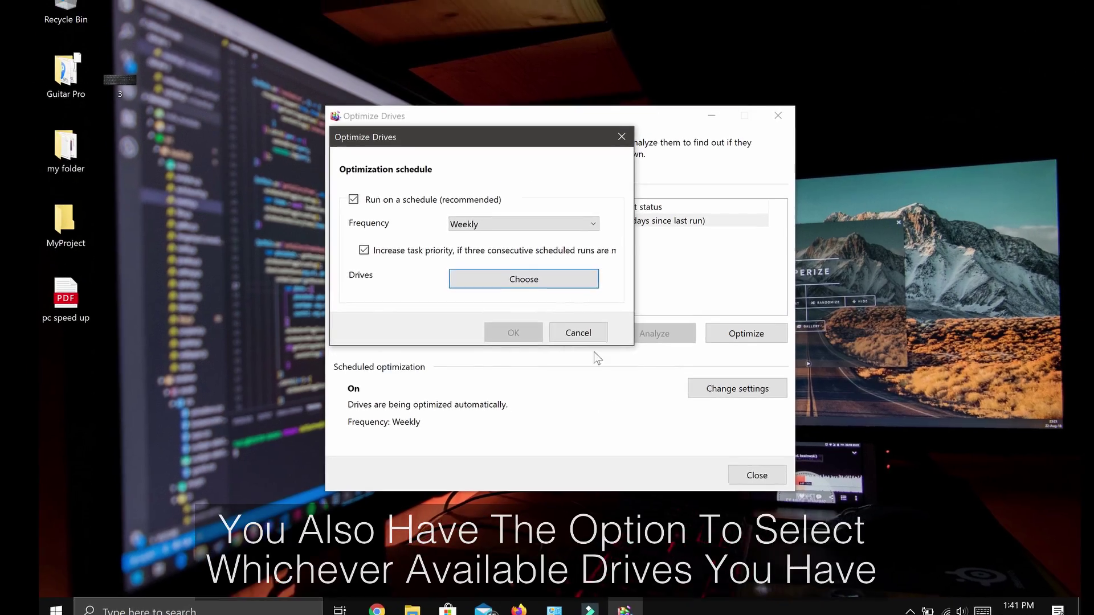
{"action": "left_click", "coordinate": [579, 333]}
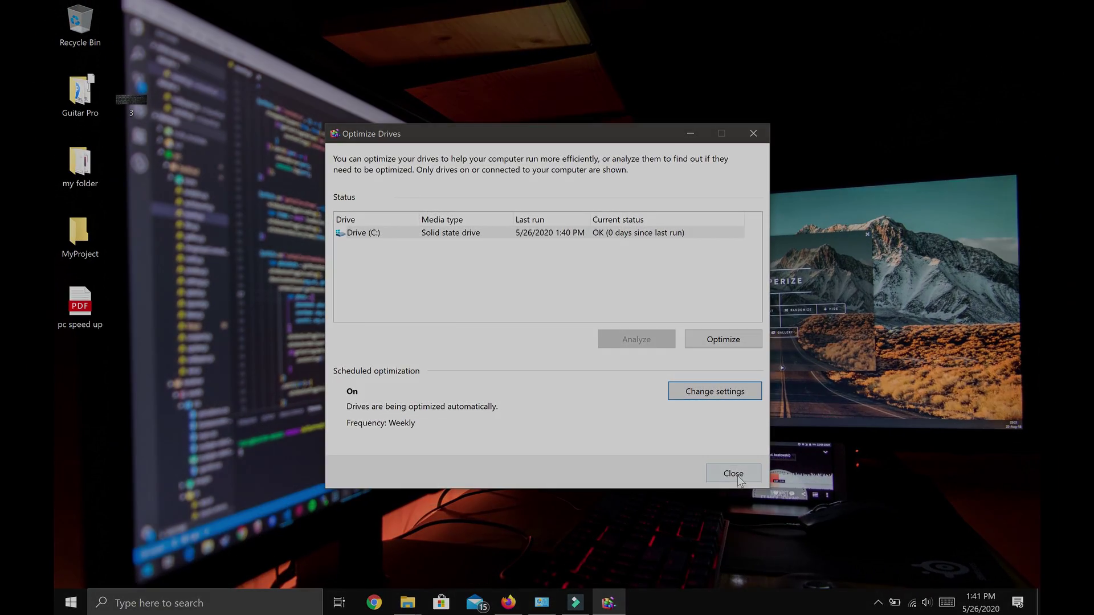
{"action": "left_click", "coordinate": [750, 476]}
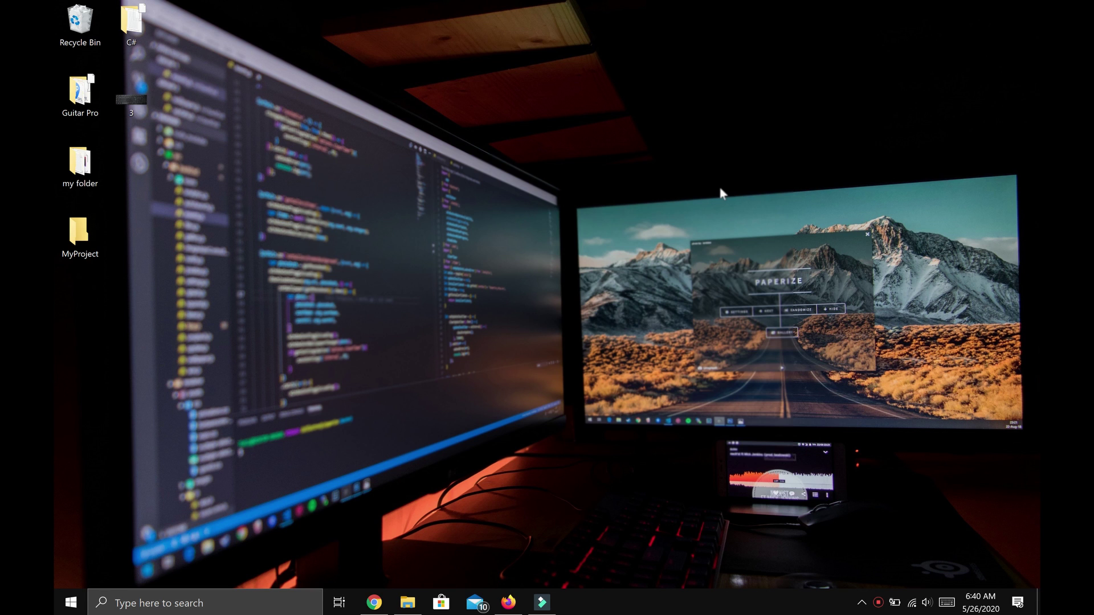
- Search Windows for Control Panel, find System under System and Security, and open the Performance settings from Advanced system settings
{"action": "left_click", "coordinate": [211, 605]}
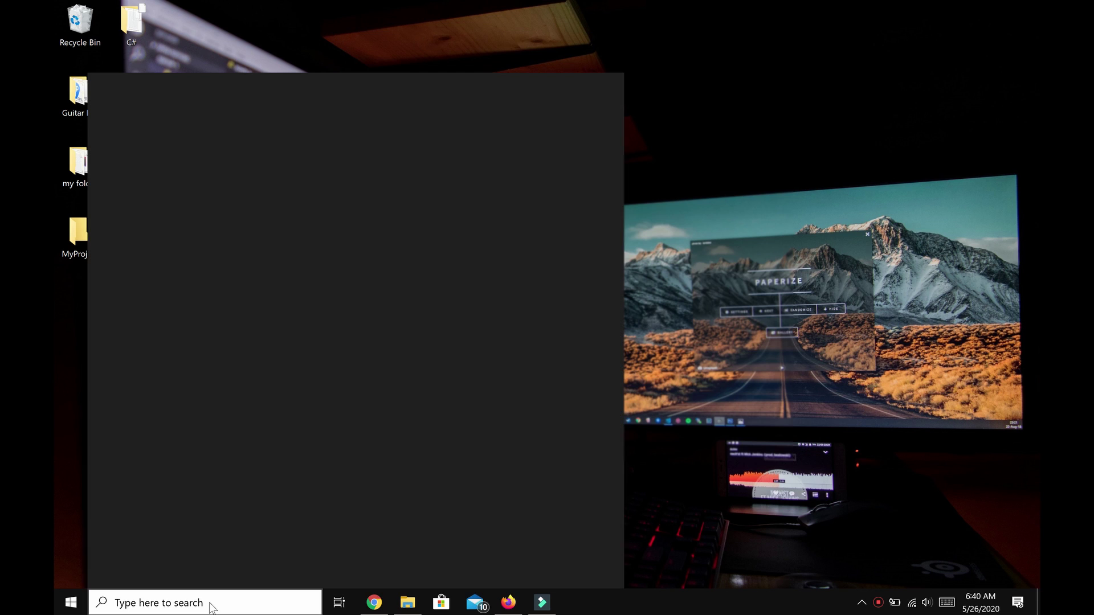
{"action": "type", "text": "cont"}
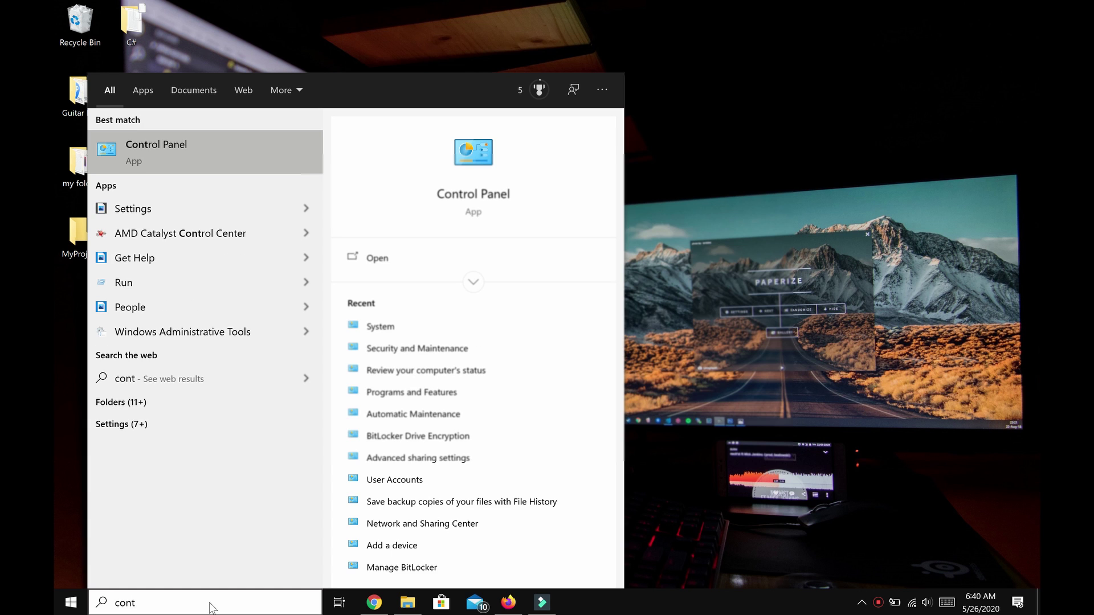
{"action": "key", "text": "Return"}
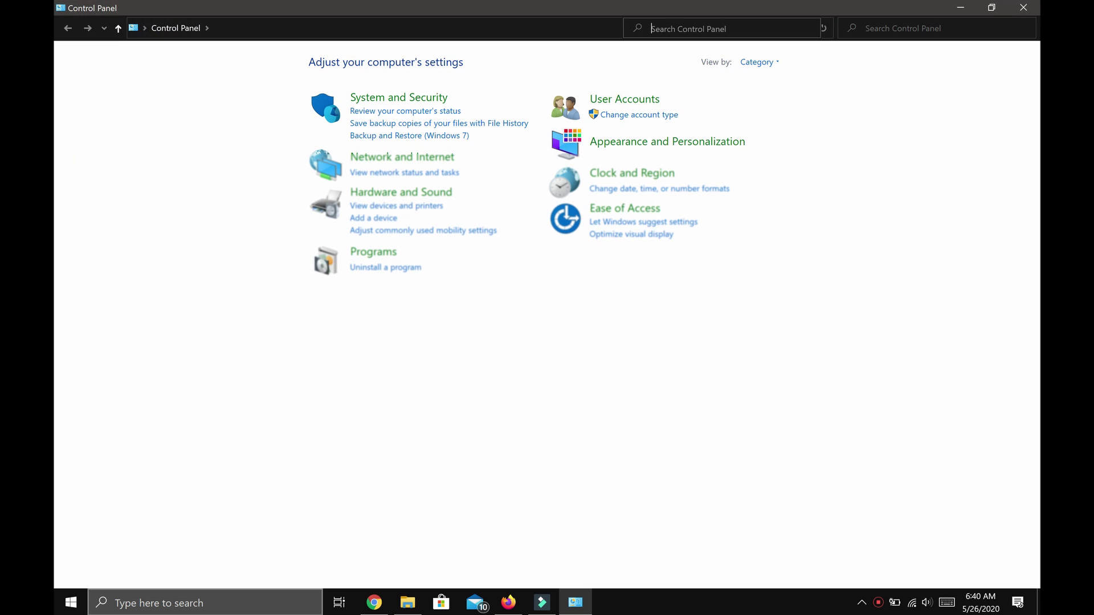
{"action": "left_click", "coordinate": [380, 98]}
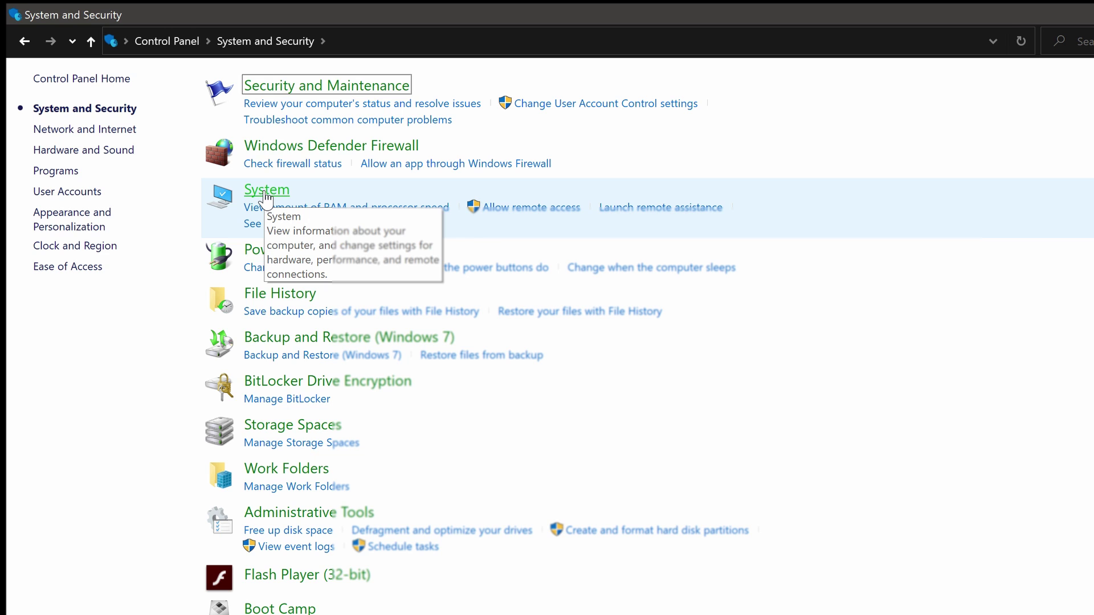
{"action": "left_click", "coordinate": [265, 194]}
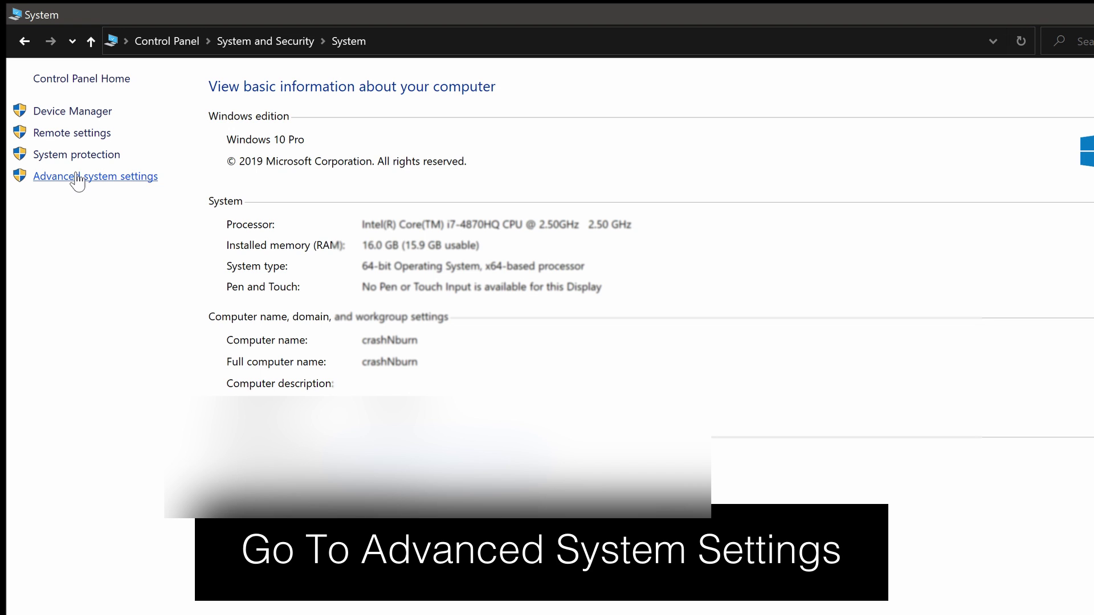
{"action": "left_click", "coordinate": [78, 176]}
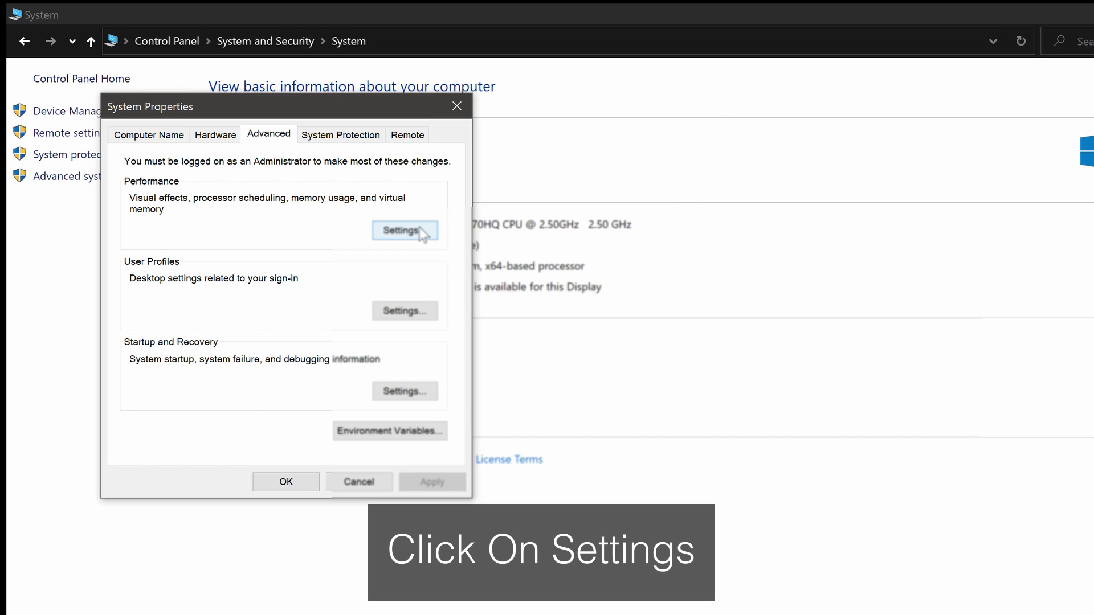
{"action": "left_click", "coordinate": [420, 230]}
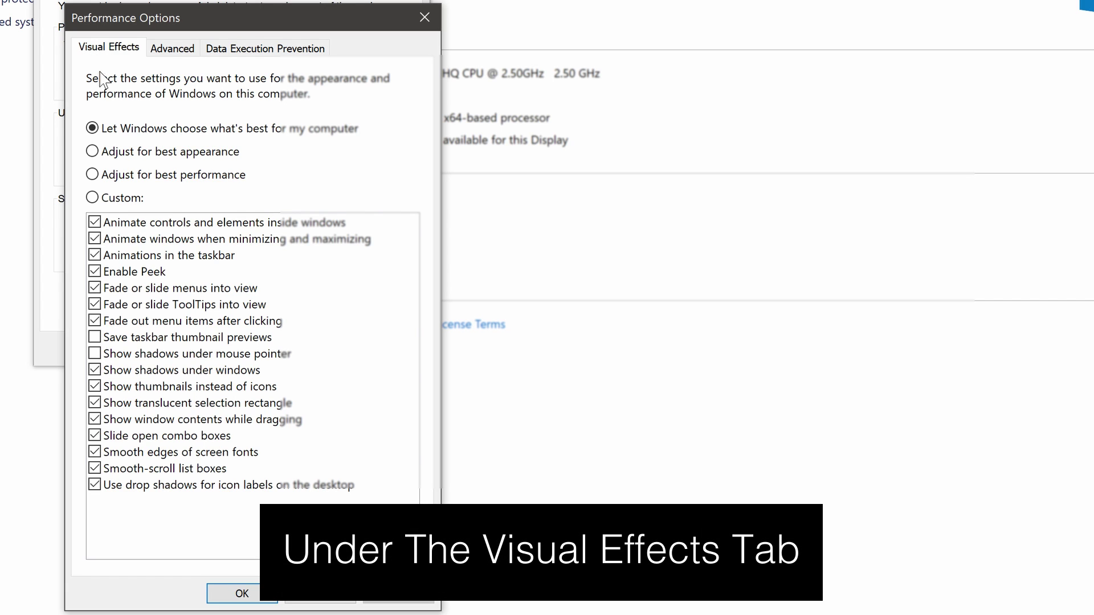
- Set visual effects to Custom with only "Animate controls and elements inside windows" enabled, apply it, and close Performance Options and System Properties
{"action": "left_click", "coordinate": [117, 153]}
{"action": "left_click", "coordinate": [115, 176]}
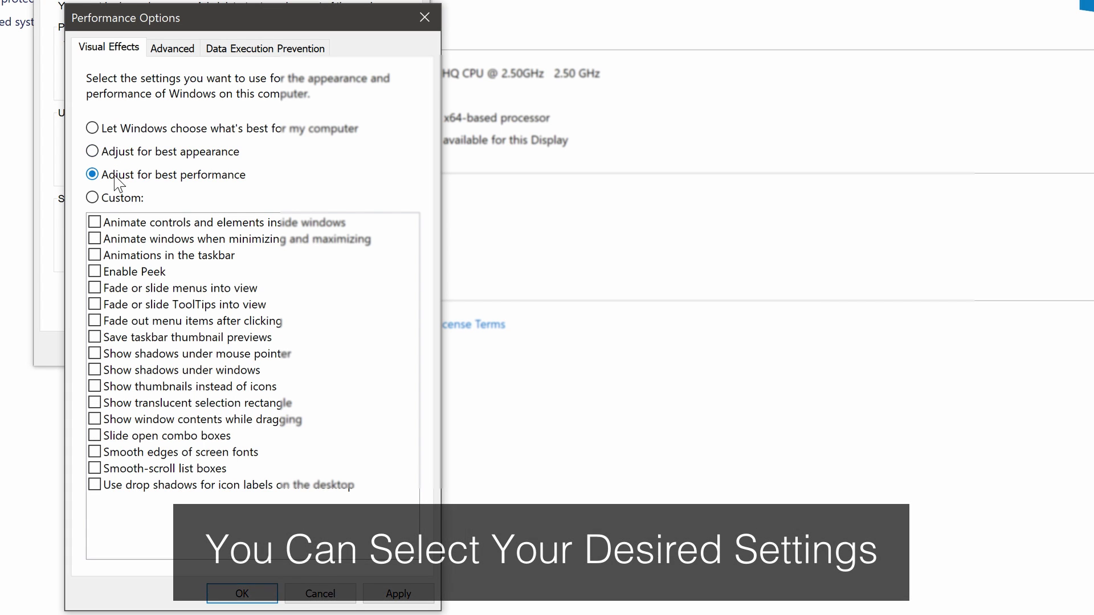
{"action": "left_click", "coordinate": [112, 197]}
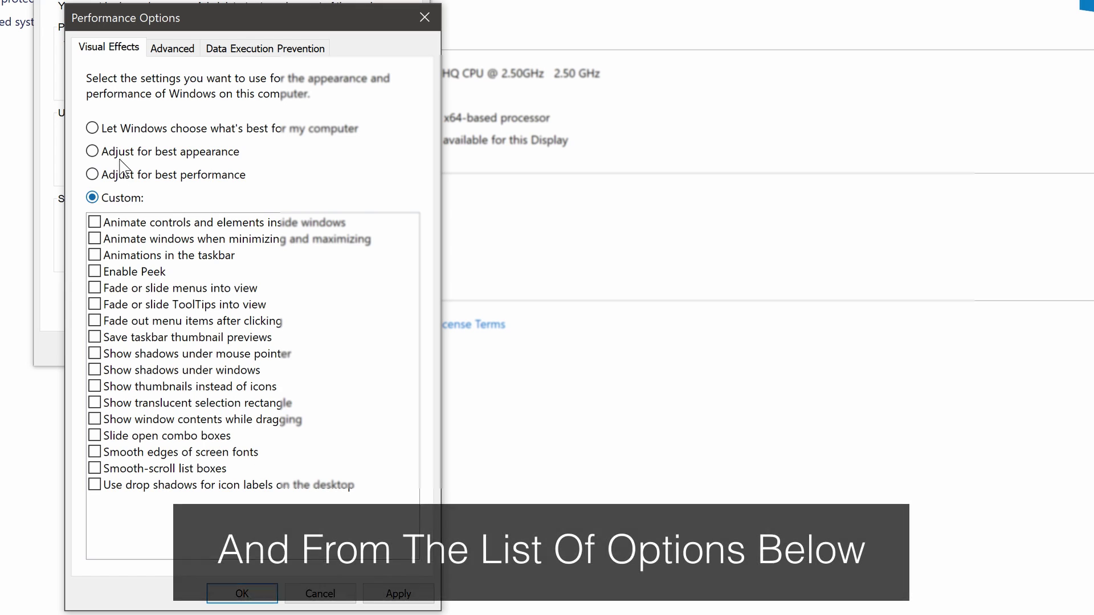
{"action": "left_click", "coordinate": [113, 224]}
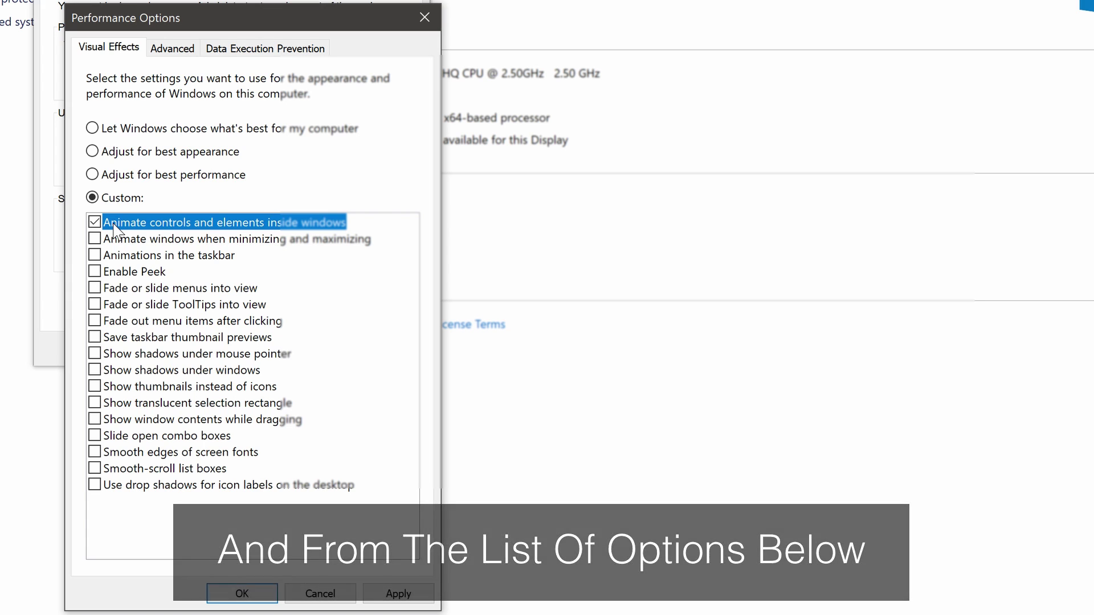
{"action": "left_click", "coordinate": [401, 593]}
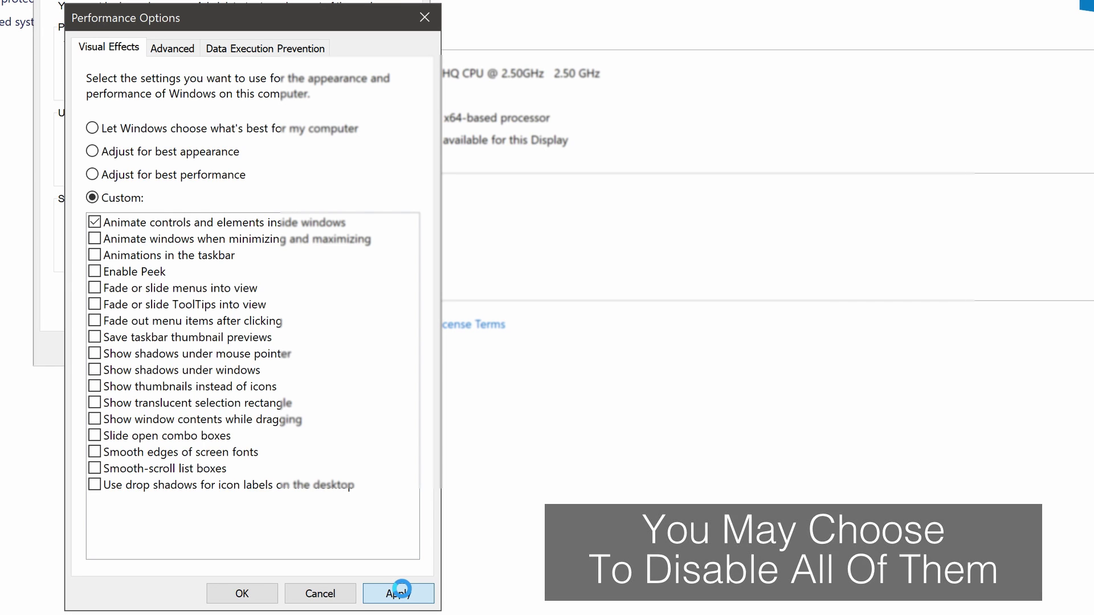
{"action": "left_click", "coordinate": [259, 597]}
{"action": "left_click", "coordinate": [244, 355]}
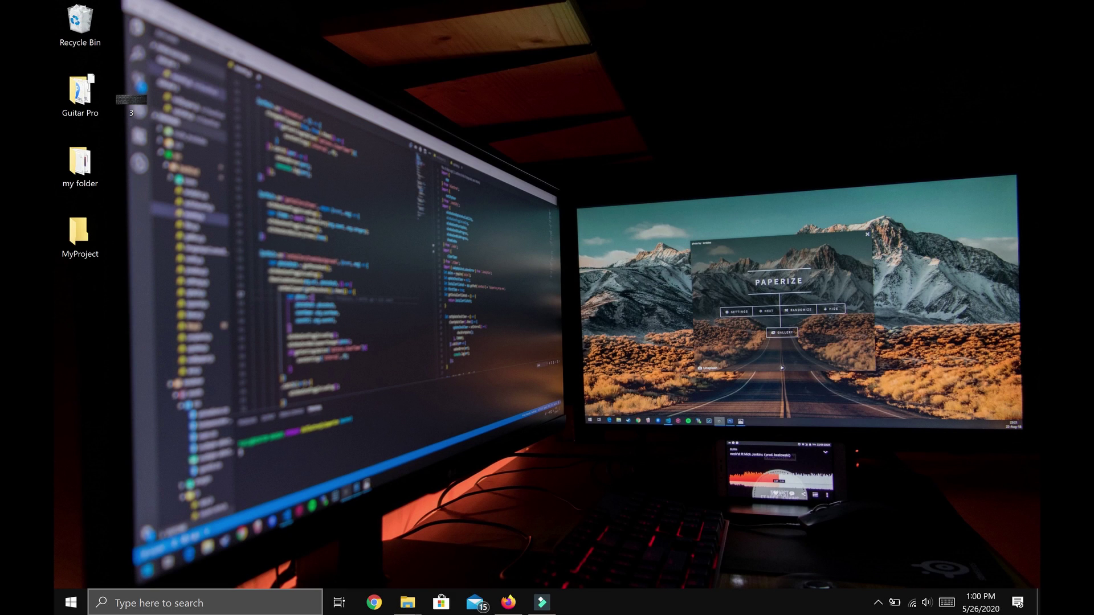
- Search Windows for Disk Cleanup, open it for Drive (C:), and switch to cleaning up system files
{"action": "left_click", "coordinate": [193, 603]}
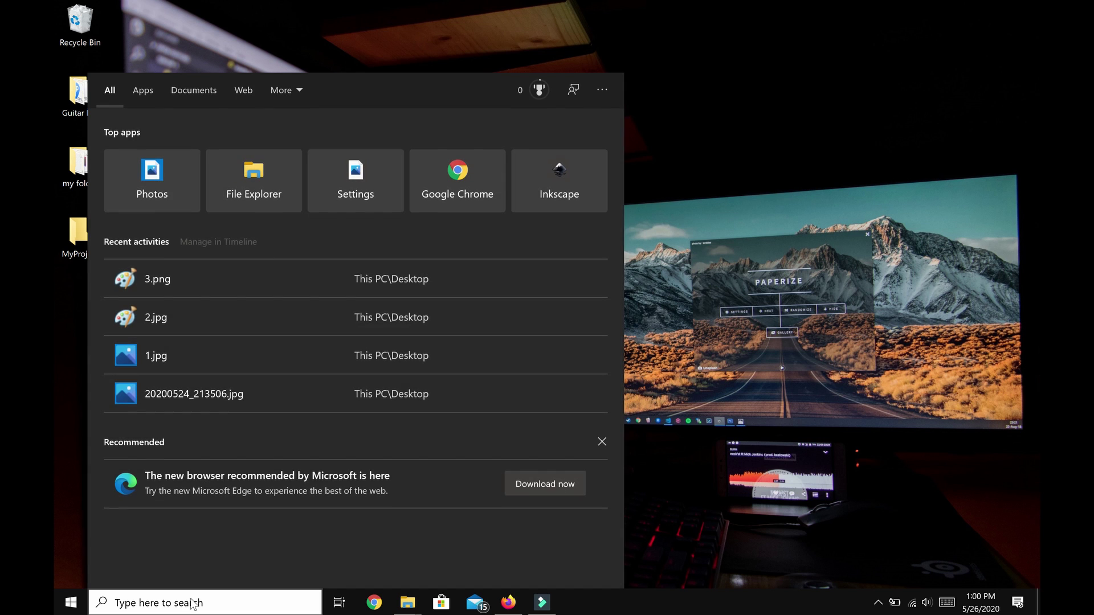
{"action": "type", "text": "disk"}
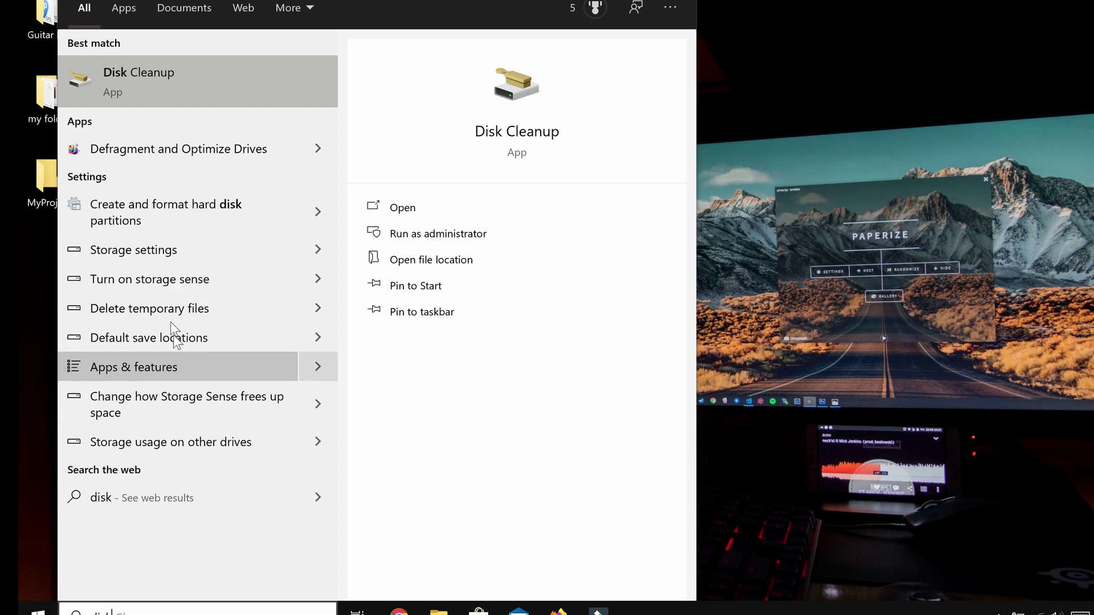
{"action": "left_click", "coordinate": [168, 92]}
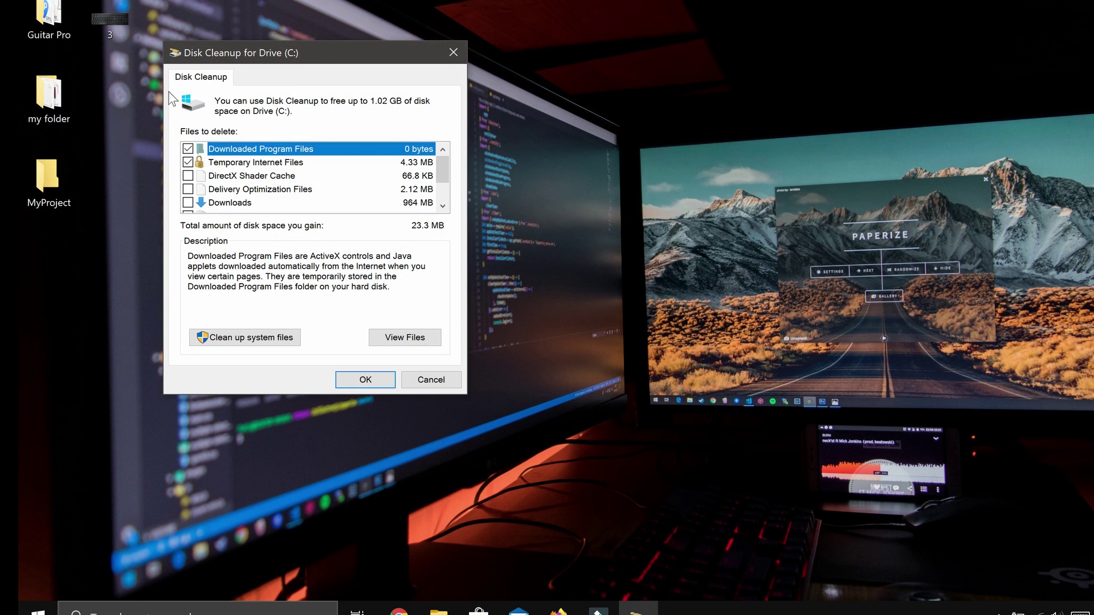
{"action": "left_click", "coordinate": [235, 338]}
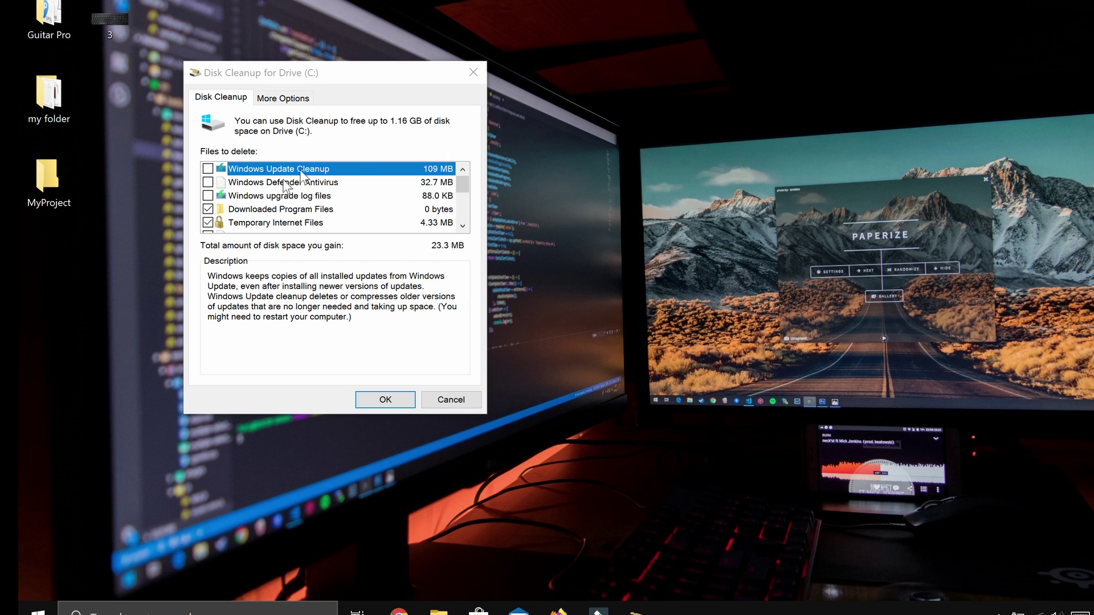
- Mark Temporary files, Windows Update Cleanup, Windows Defender Antivirus, Windows upgrade log files, Delivery Optimization Files and DirectX Shader Cache for deletion
{"action": "left_click_drag", "start_coordinate": [463, 183], "coordinate": [471, 221]}
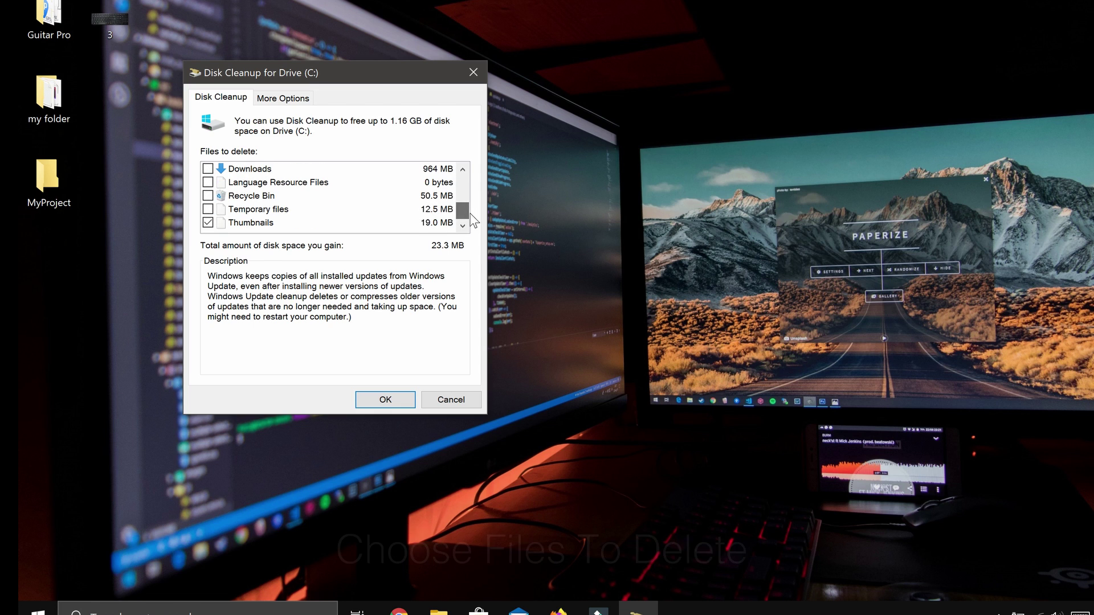
{"action": "left_click", "coordinate": [208, 210]}
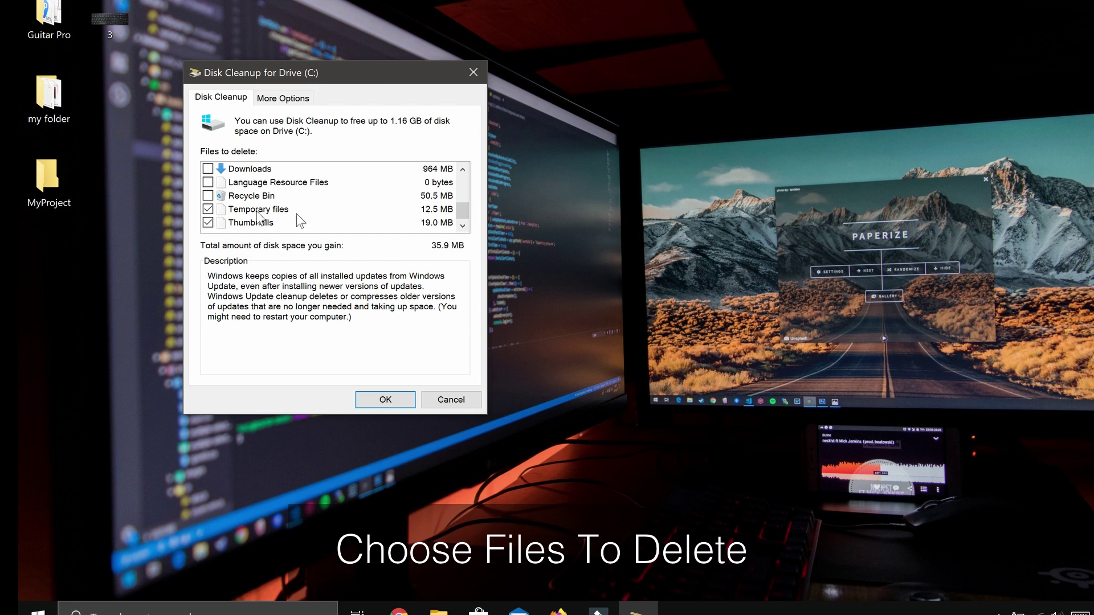
{"action": "left_click_drag", "start_coordinate": [462, 209], "coordinate": [464, 188]}
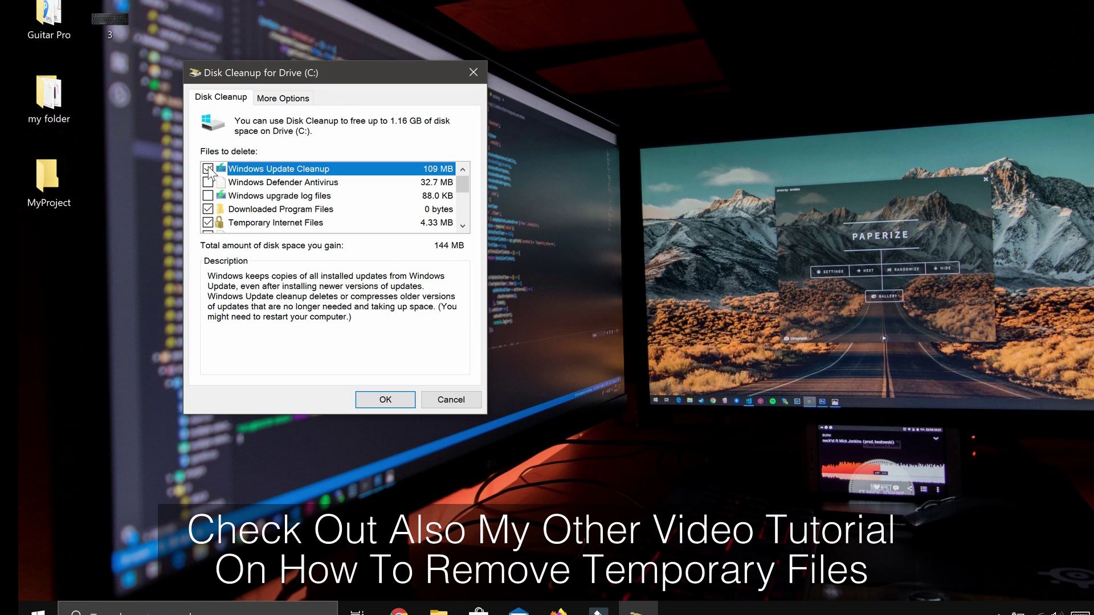
{"action": "left_click", "coordinate": [208, 182]}
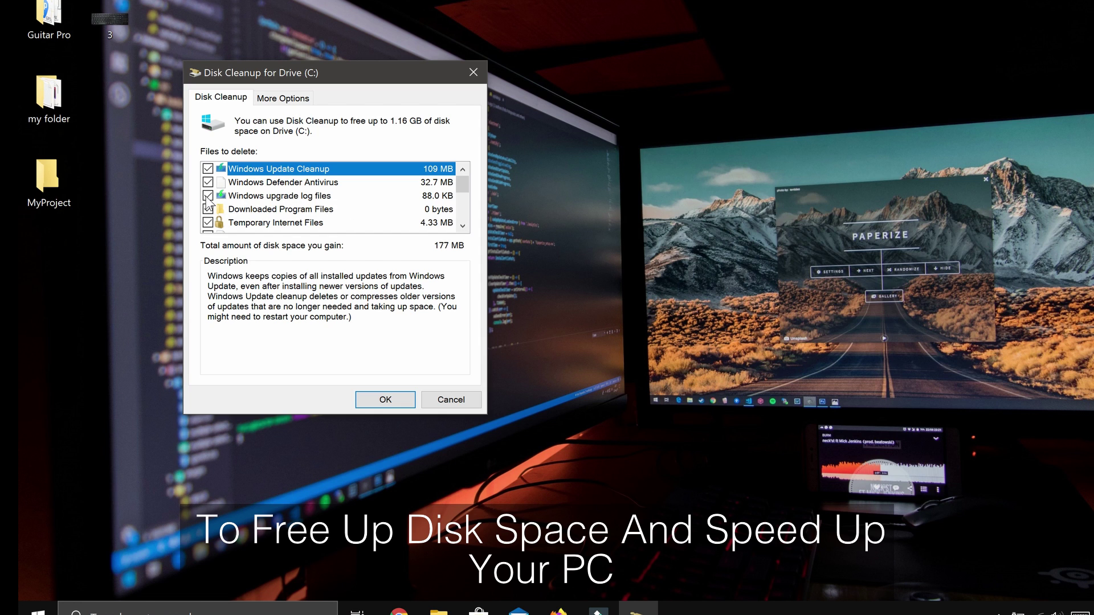
{"action": "left_click_drag", "start_coordinate": [461, 181], "coordinate": [464, 190]}
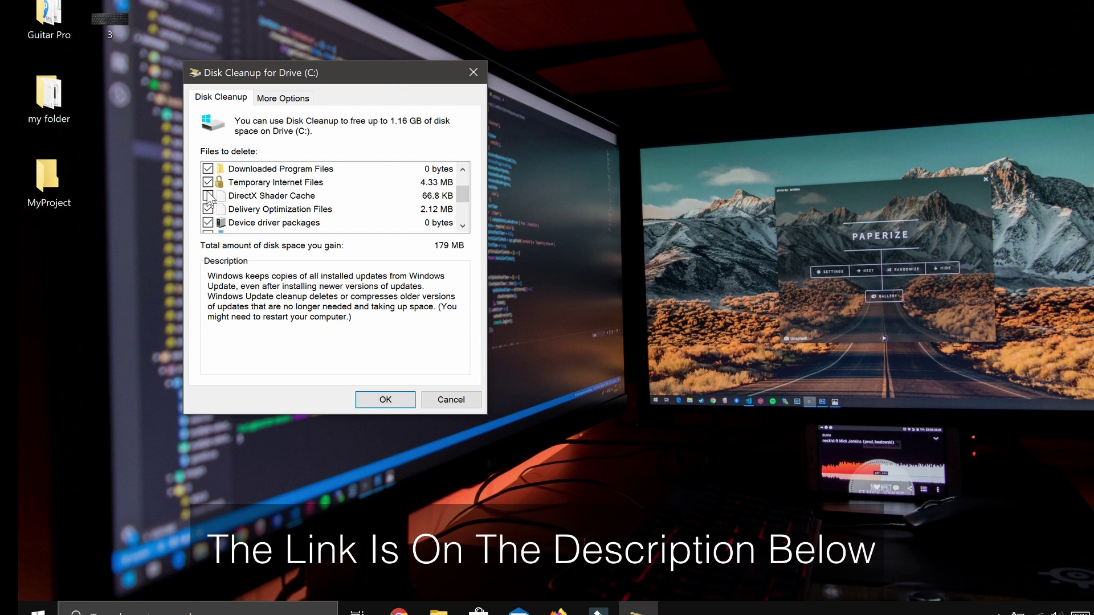
{"action": "left_click", "coordinate": [208, 182]}
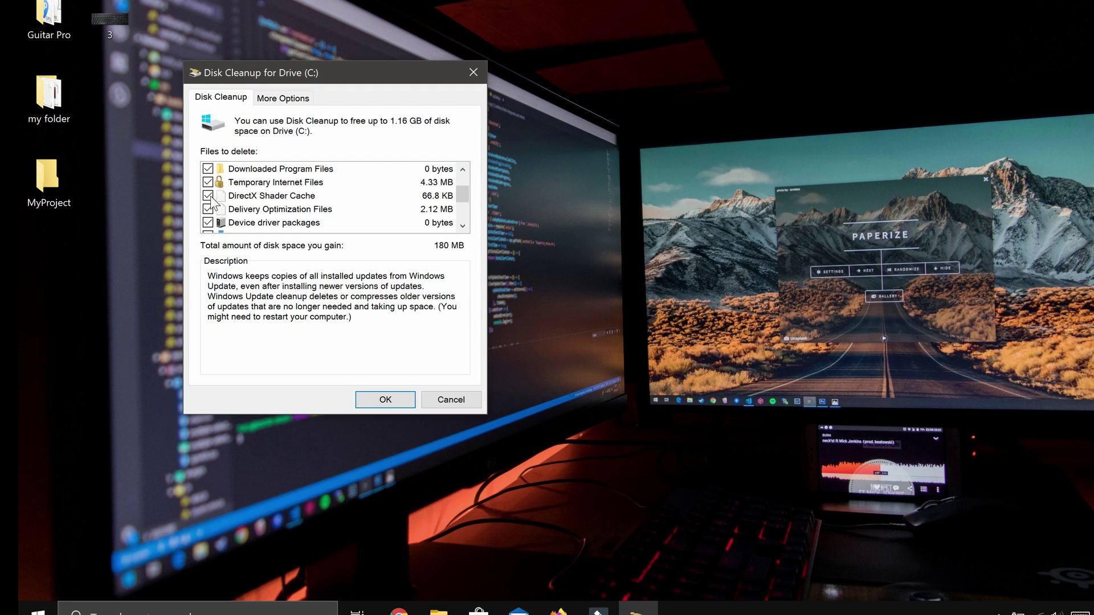
- Include Recycle Bin in the files to delete, run the cleanup, and confirm the permanent deletion
{"action": "left_click_drag", "start_coordinate": [463, 194], "coordinate": [467, 211]}
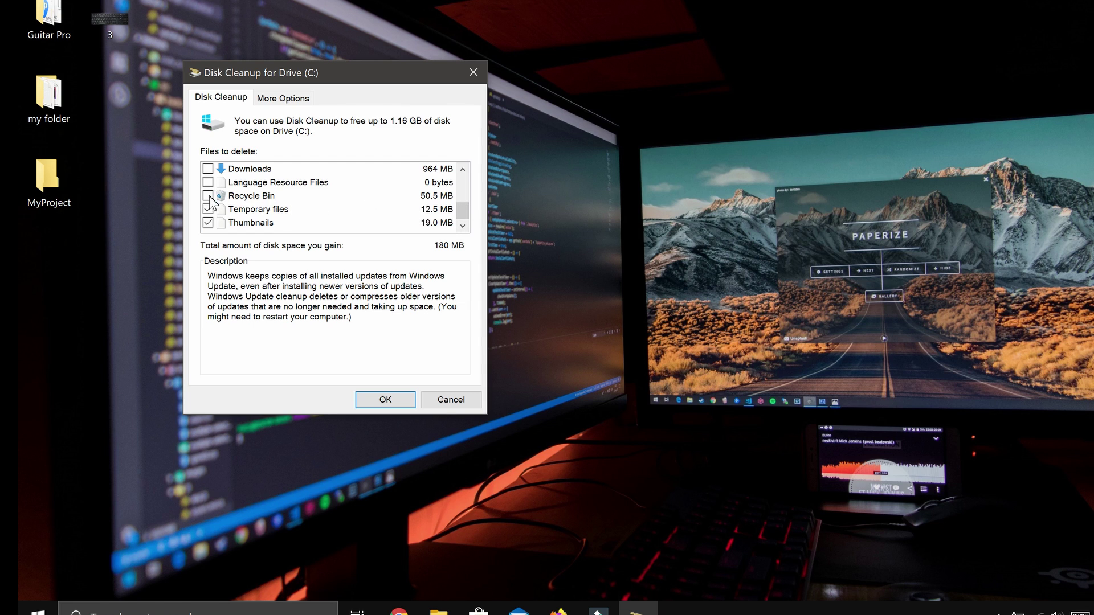
{"action": "left_click", "coordinate": [387, 399]}
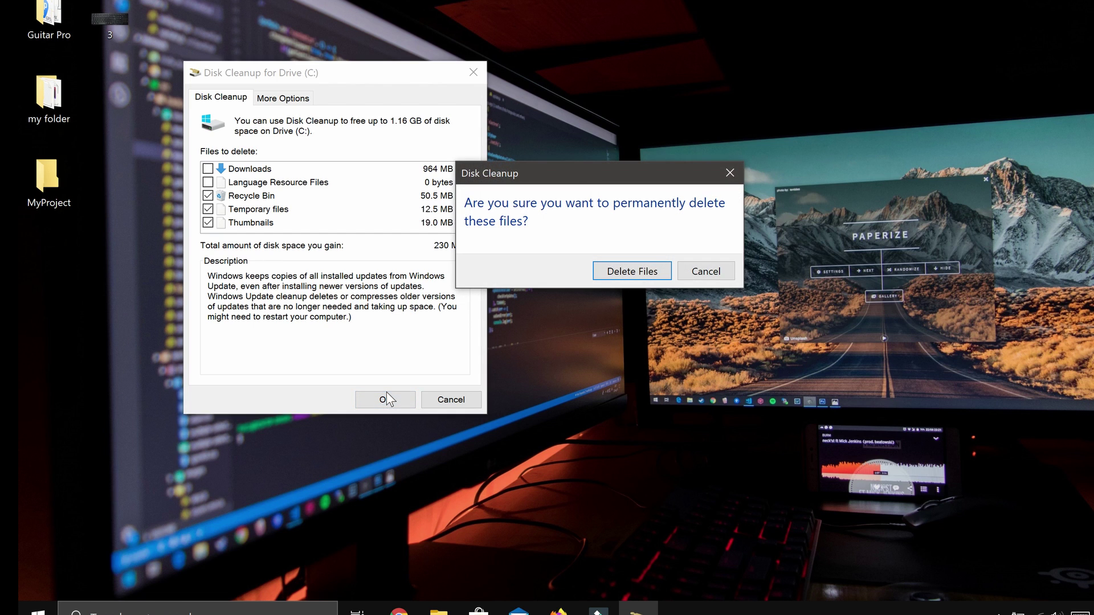
{"action": "left_click", "coordinate": [638, 273]}
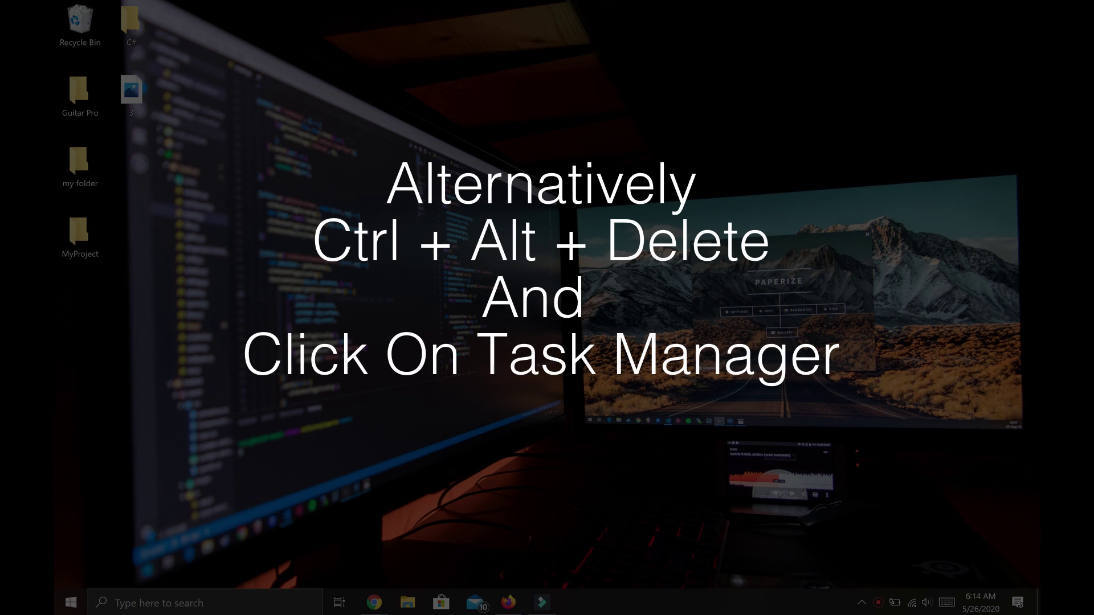
- Open Task Manager's startup programs and disable the WhatsApp Update entry
{"action": "key", "text": "ctrl+shift+Escape"}
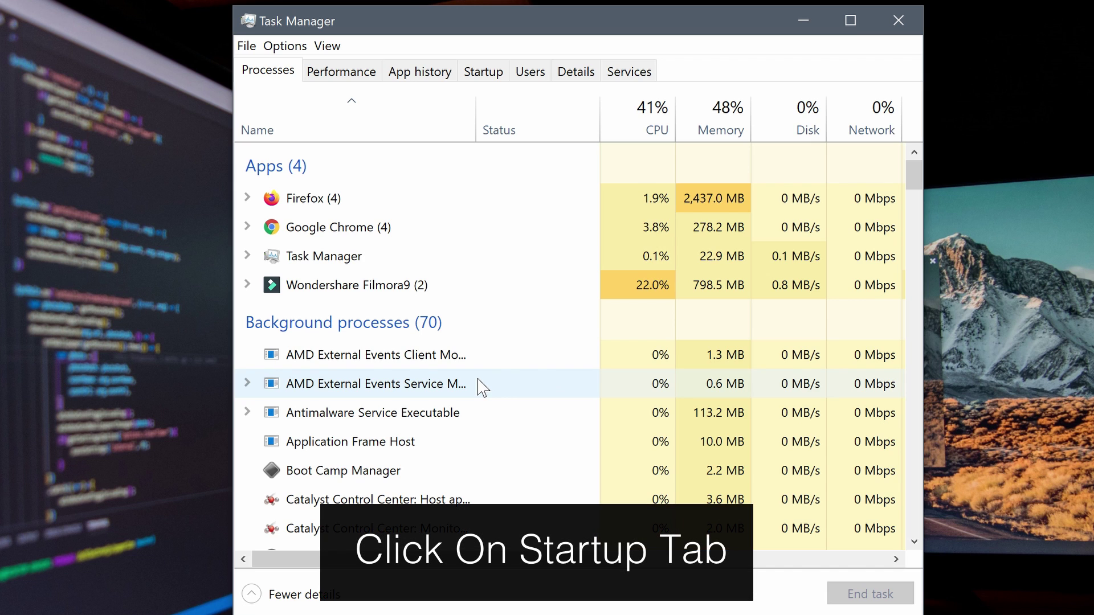
{"action": "left_click", "coordinate": [485, 74]}
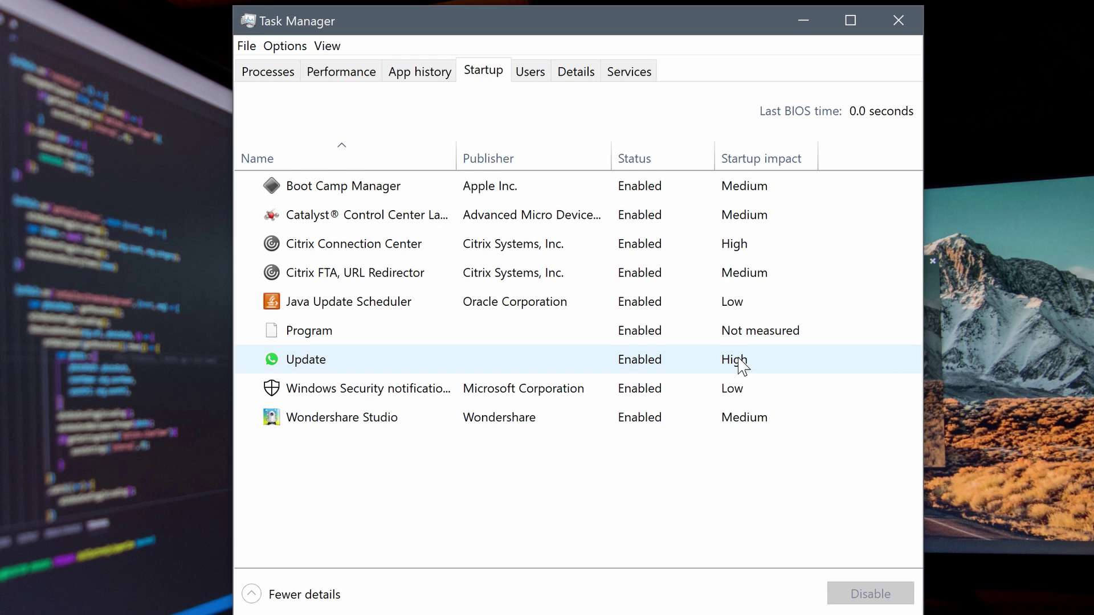
{"action": "left_click", "coordinate": [740, 364]}
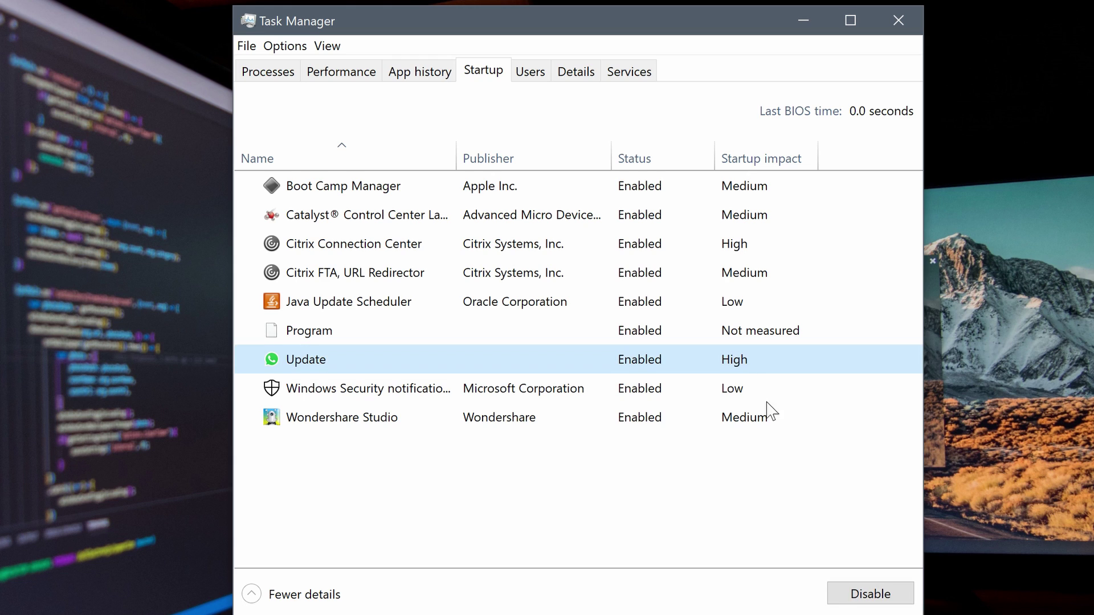
{"action": "left_click", "coordinate": [843, 599]}
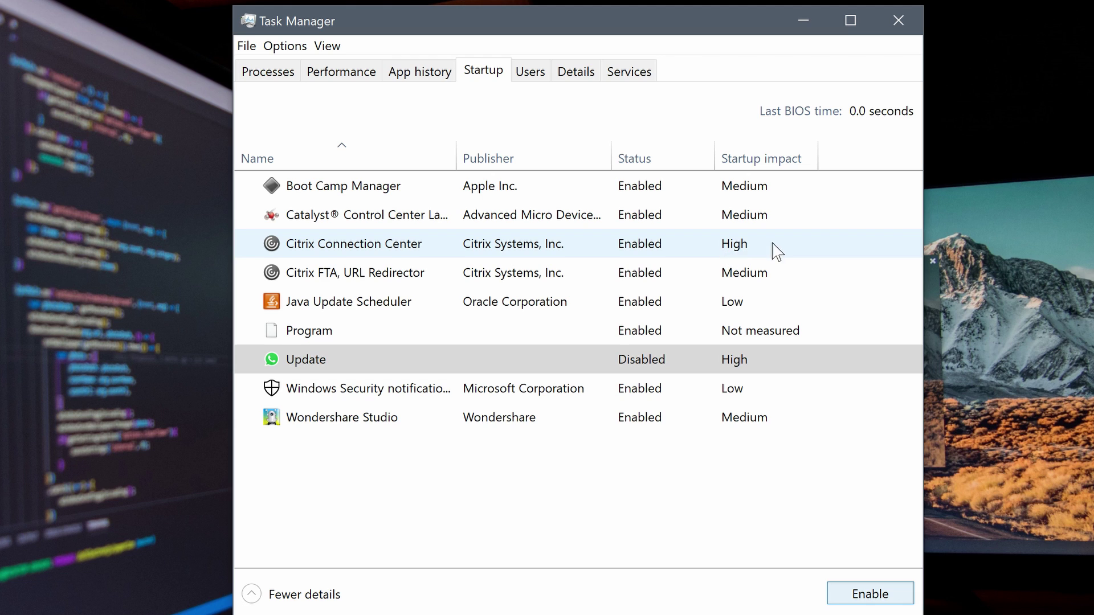
- Disable Citrix Connection Center at startup and close Task Manager
{"action": "left_click", "coordinate": [751, 251]}
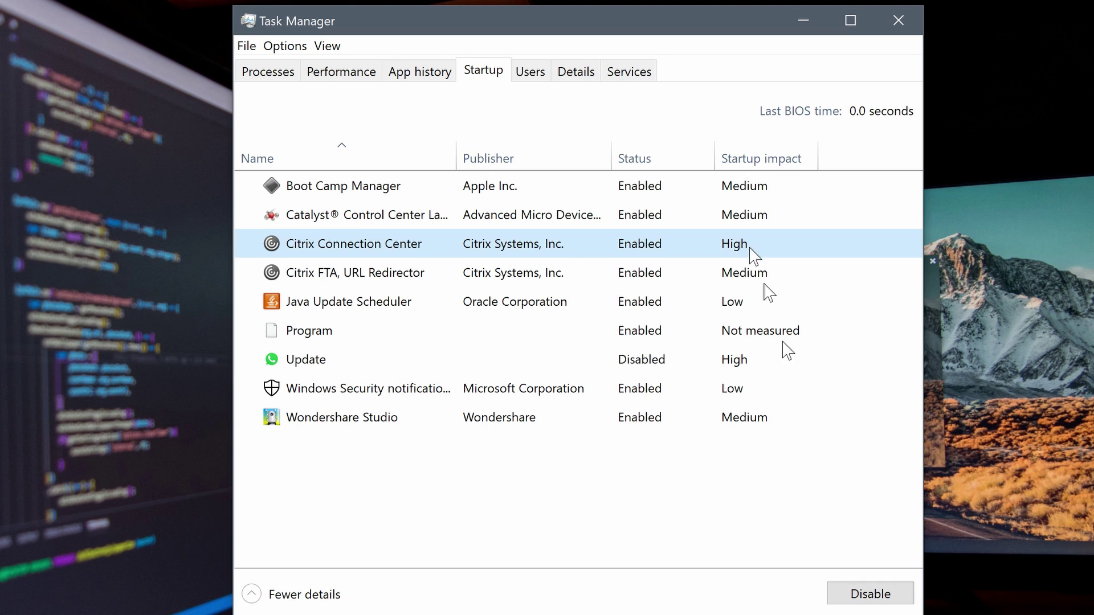
{"action": "left_click", "coordinate": [867, 594]}
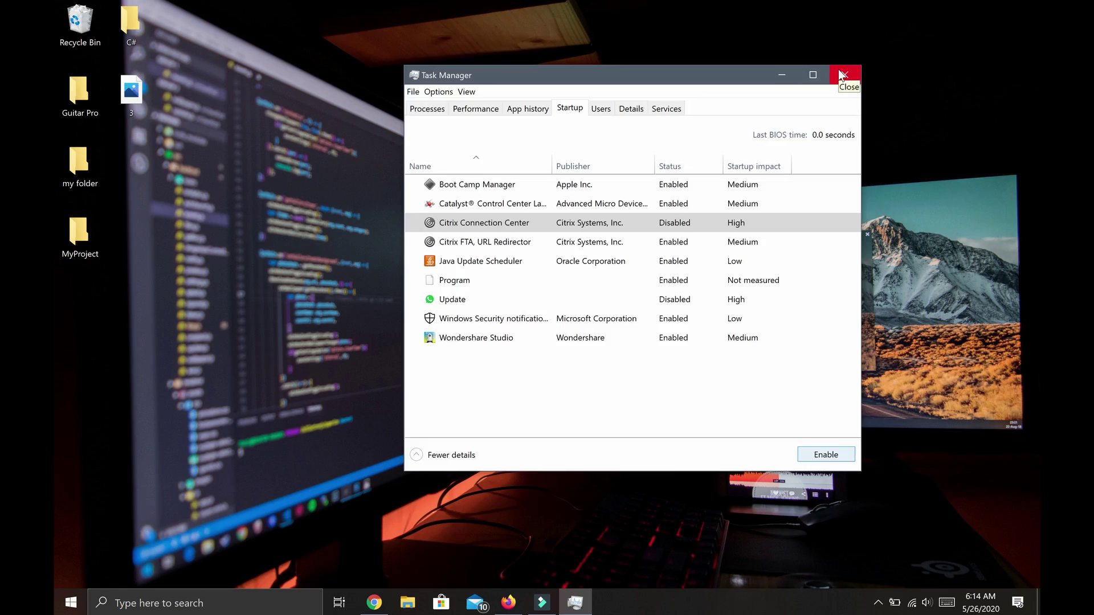
{"action": "left_click", "coordinate": [841, 74]}
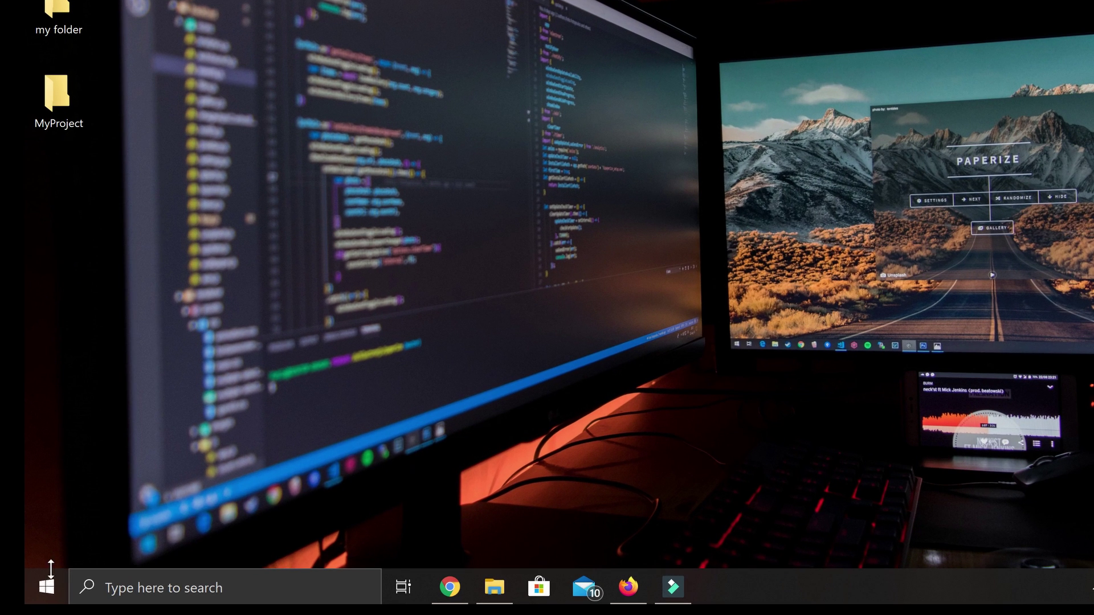
- Turn off transparency effects in the Colors personalization settings of Windows and close Settings
{"action": "left_click", "coordinate": [46, 574]}
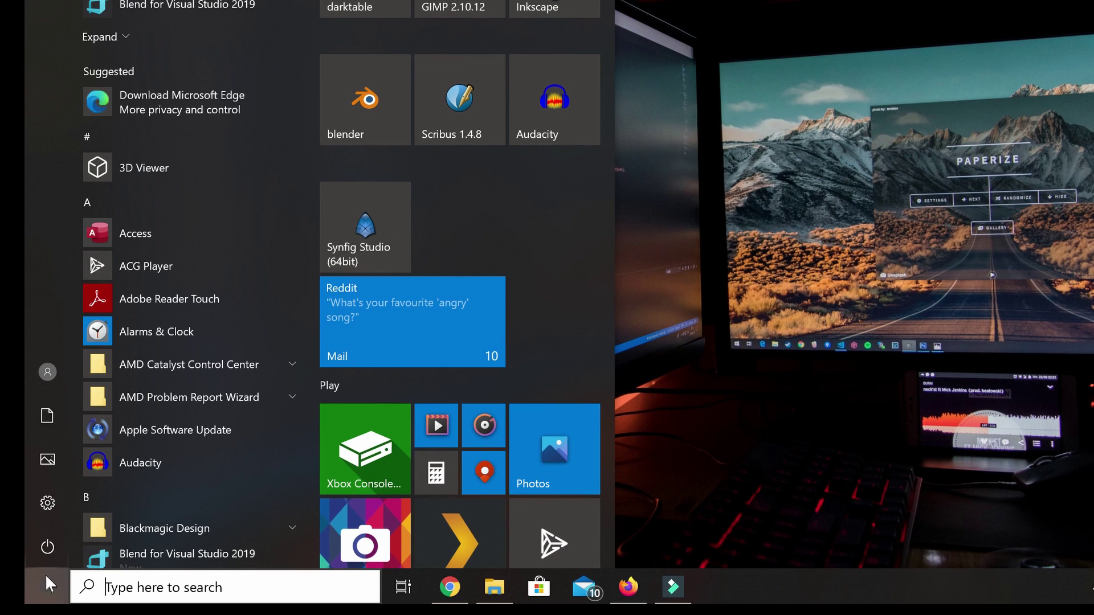
{"action": "mouse_move", "coordinate": [50, 514]}
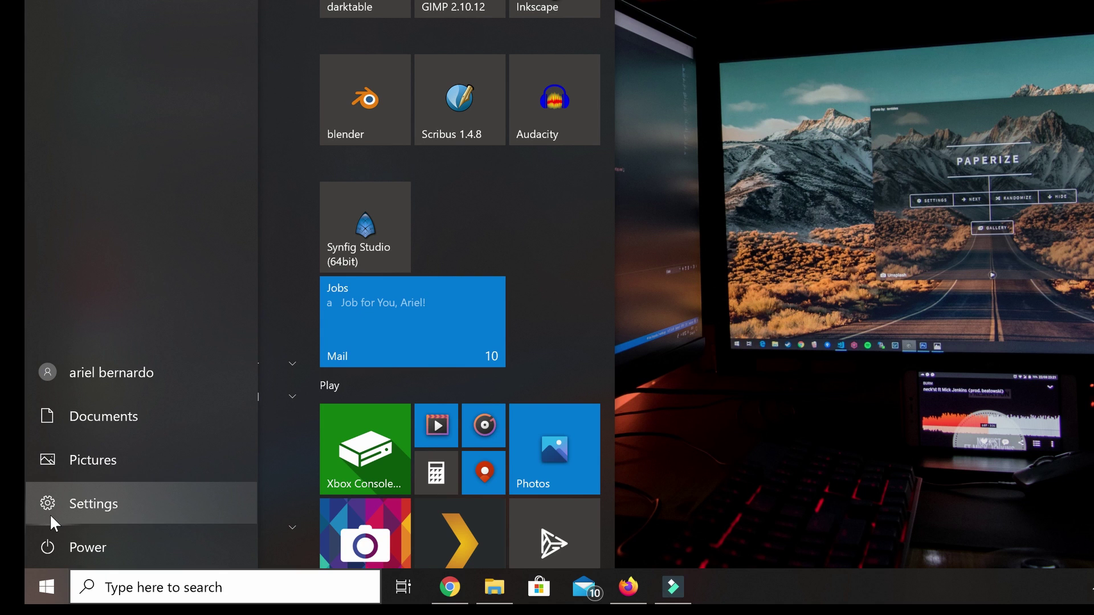
{"action": "left_click", "coordinate": [50, 514]}
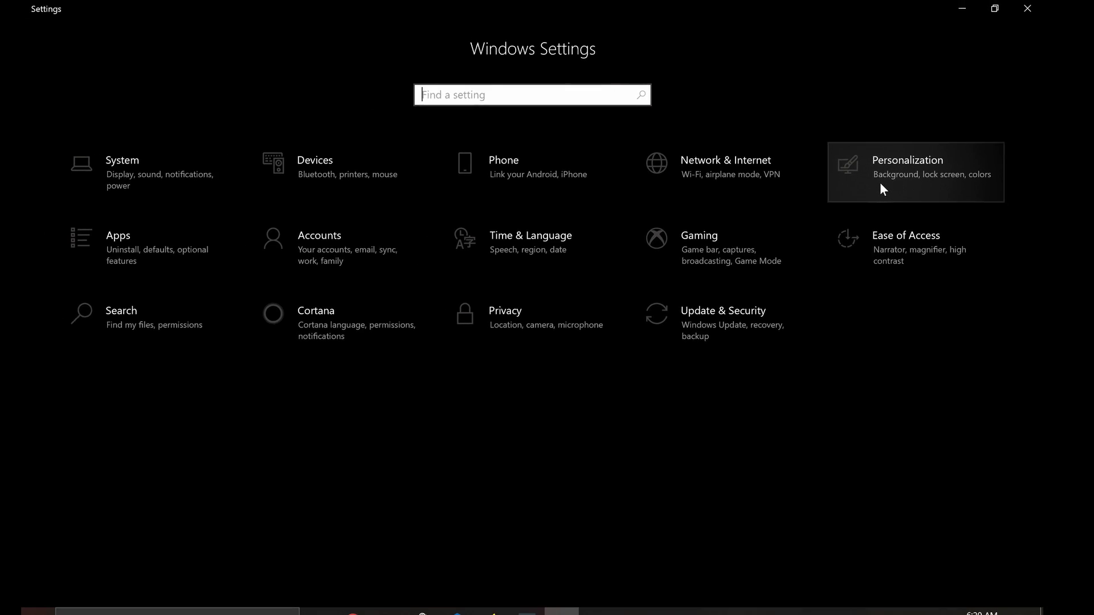
{"action": "left_click", "coordinate": [874, 191]}
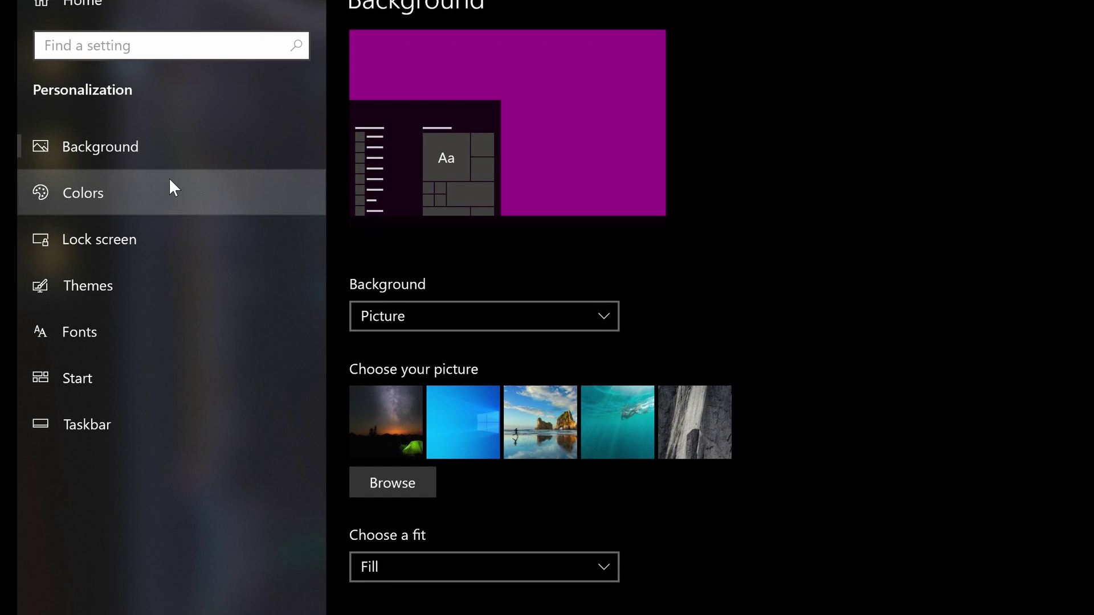
{"action": "left_click", "coordinate": [96, 189]}
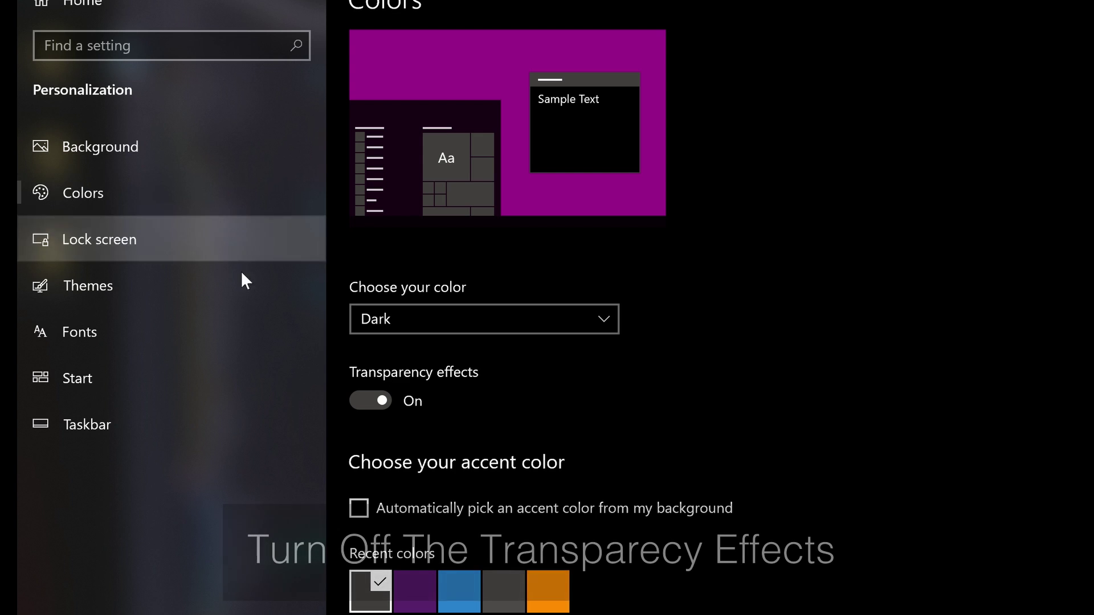
{"action": "left_click", "coordinate": [360, 398]}
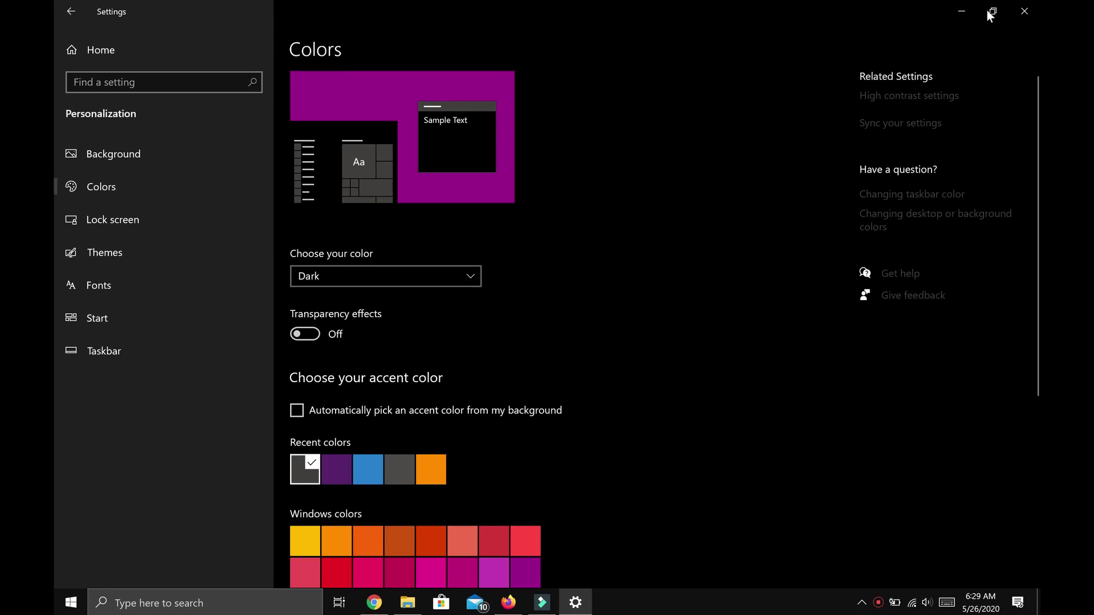
{"action": "left_click", "coordinate": [1017, 9]}
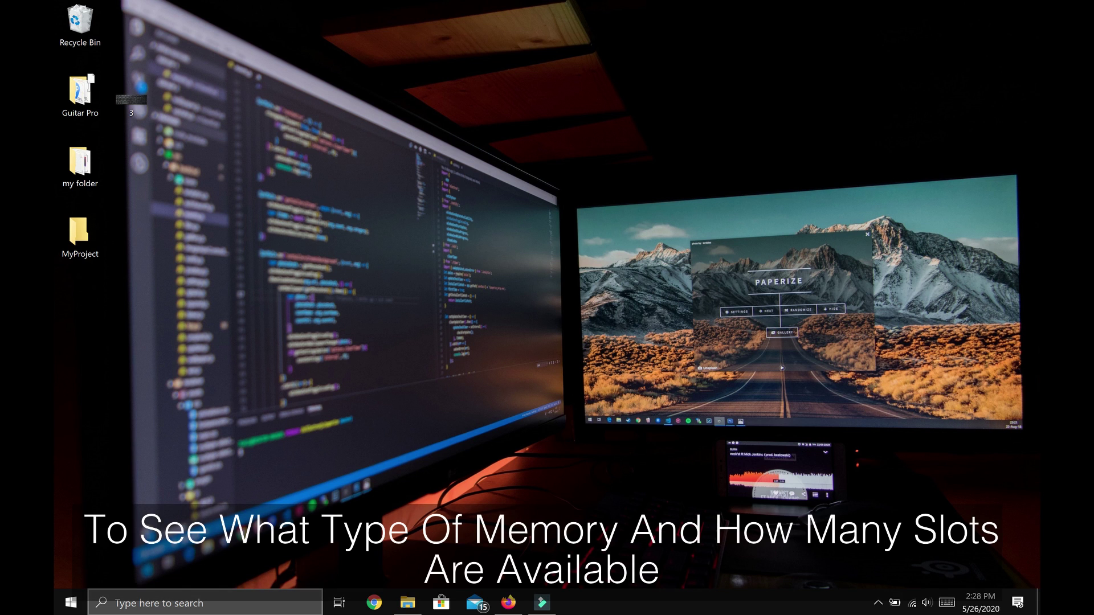
- Open Task Manager, examine the memory type and slots used in its performance details, and close it
{"action": "left_click", "coordinate": [162, 607]}
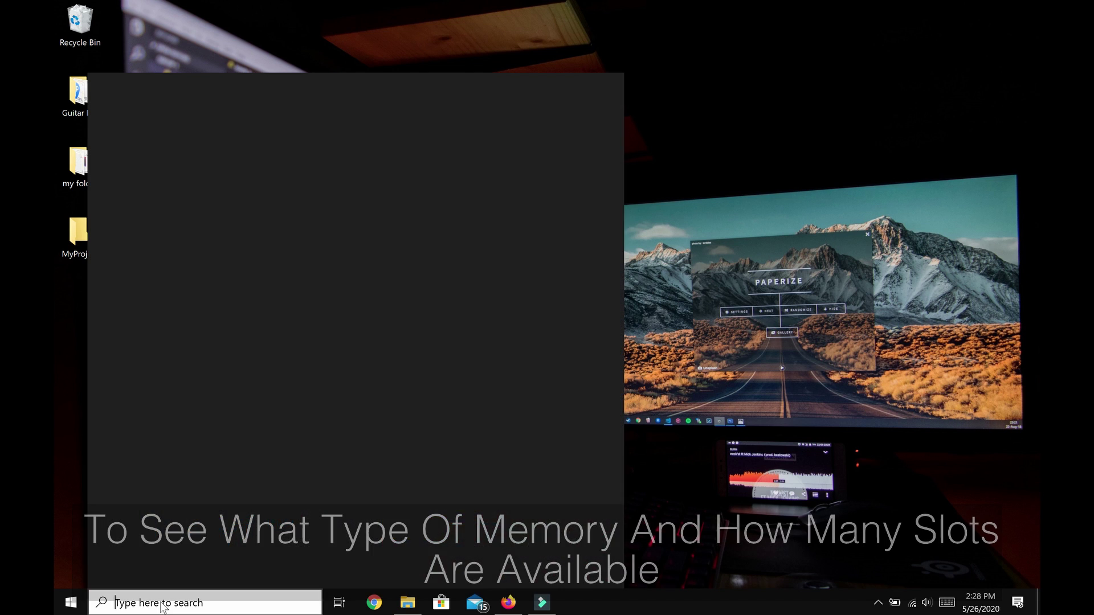
{"action": "type", "text": "task"}
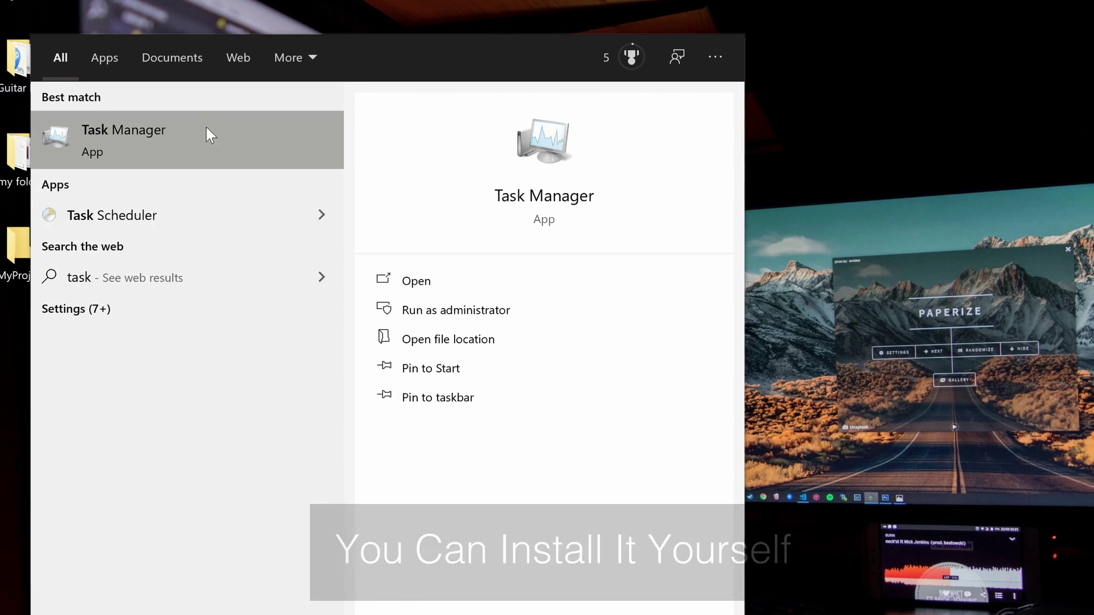
{"action": "left_click", "coordinate": [180, 137]}
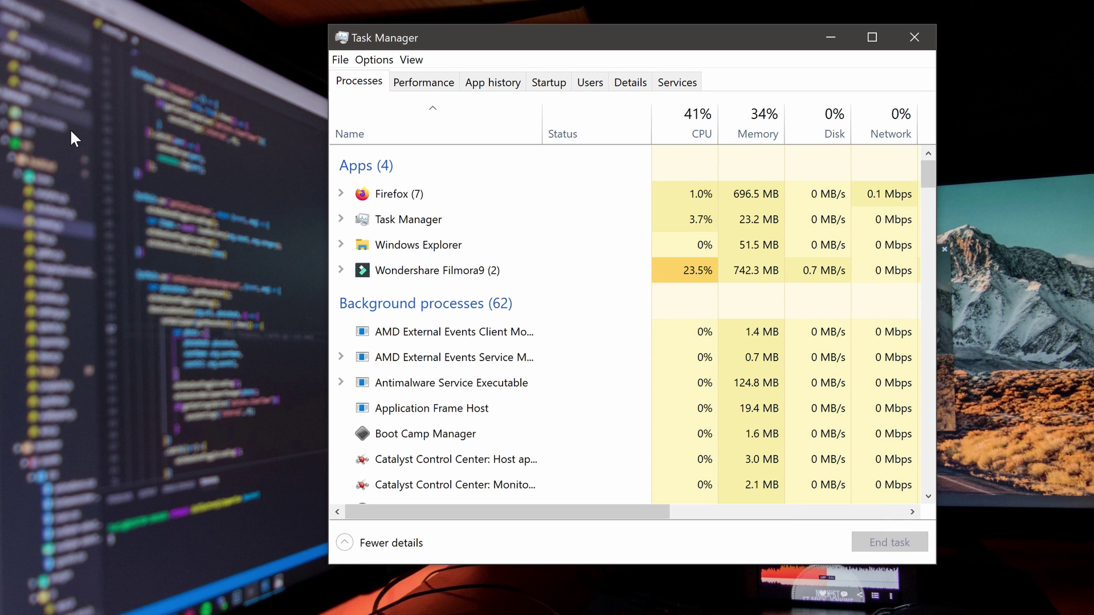
{"action": "left_click", "coordinate": [440, 83]}
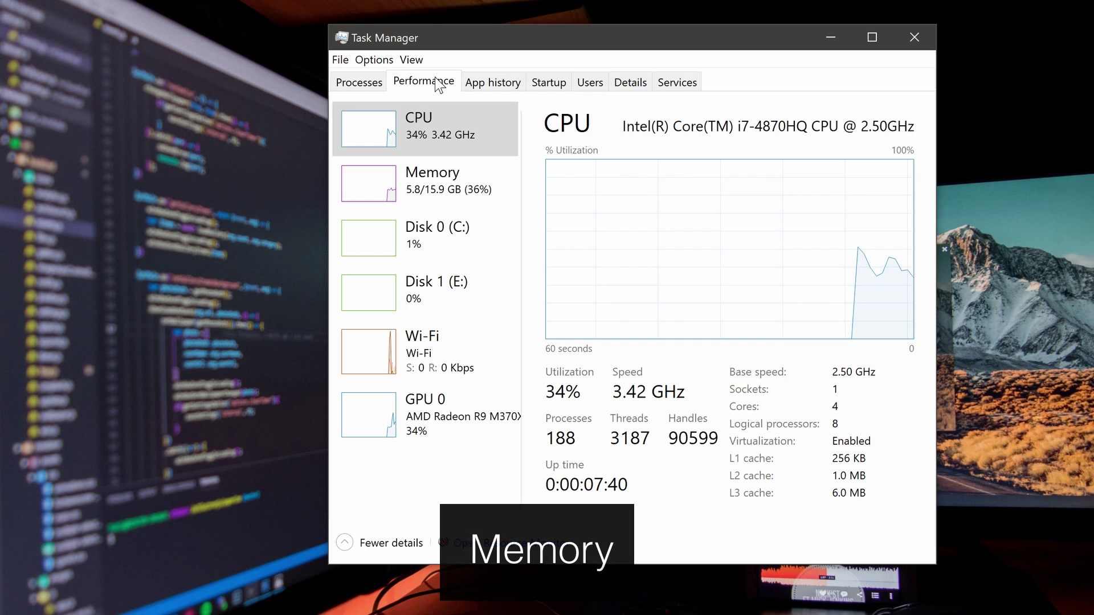
{"action": "left_click", "coordinate": [431, 183]}
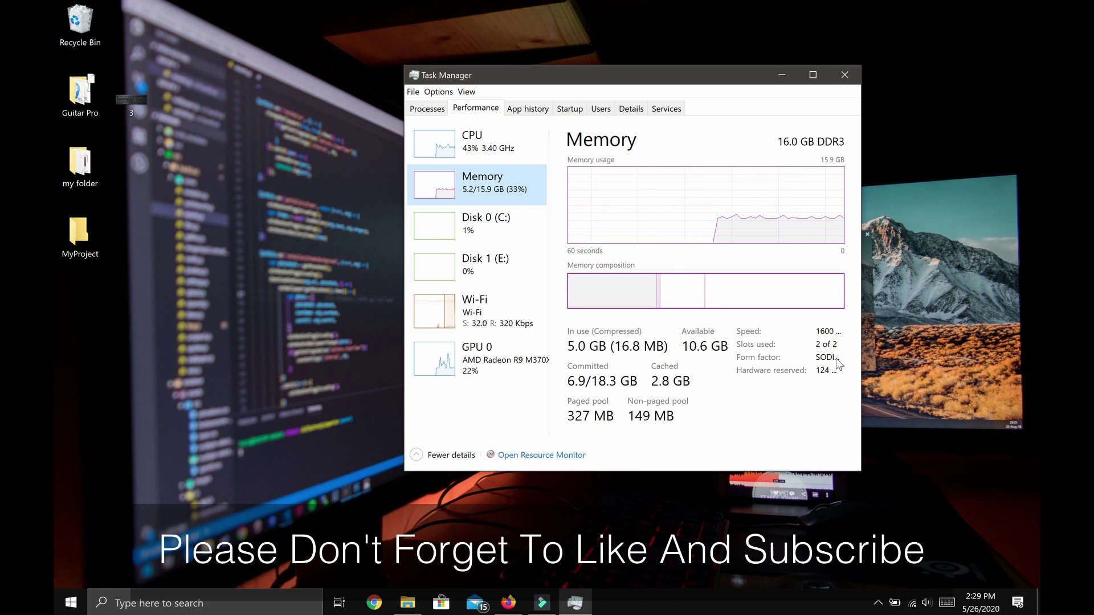
{"action": "left_click", "coordinate": [847, 73]}
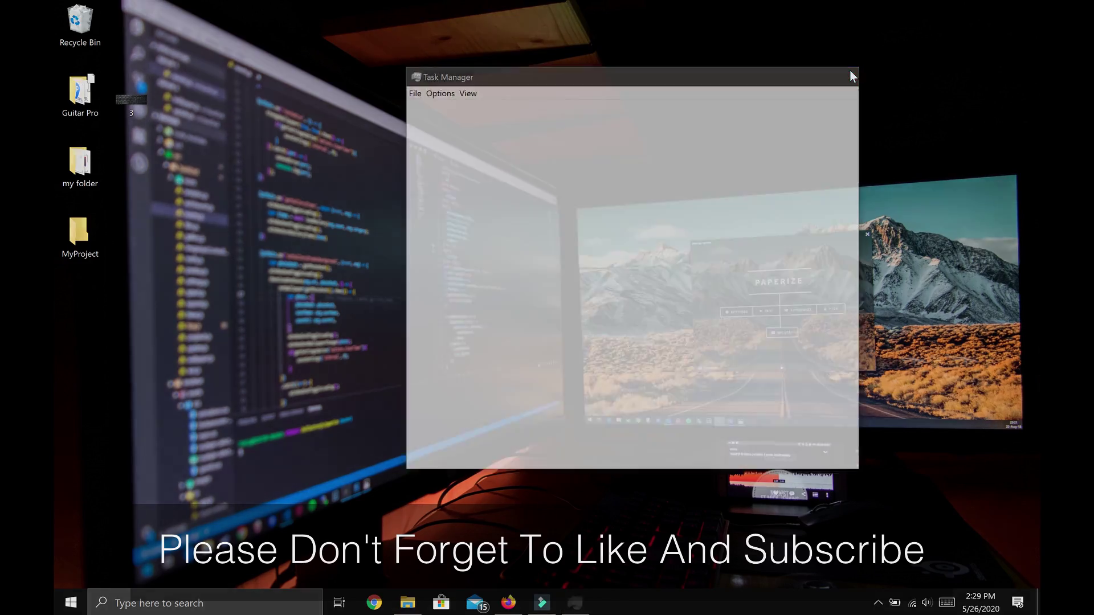